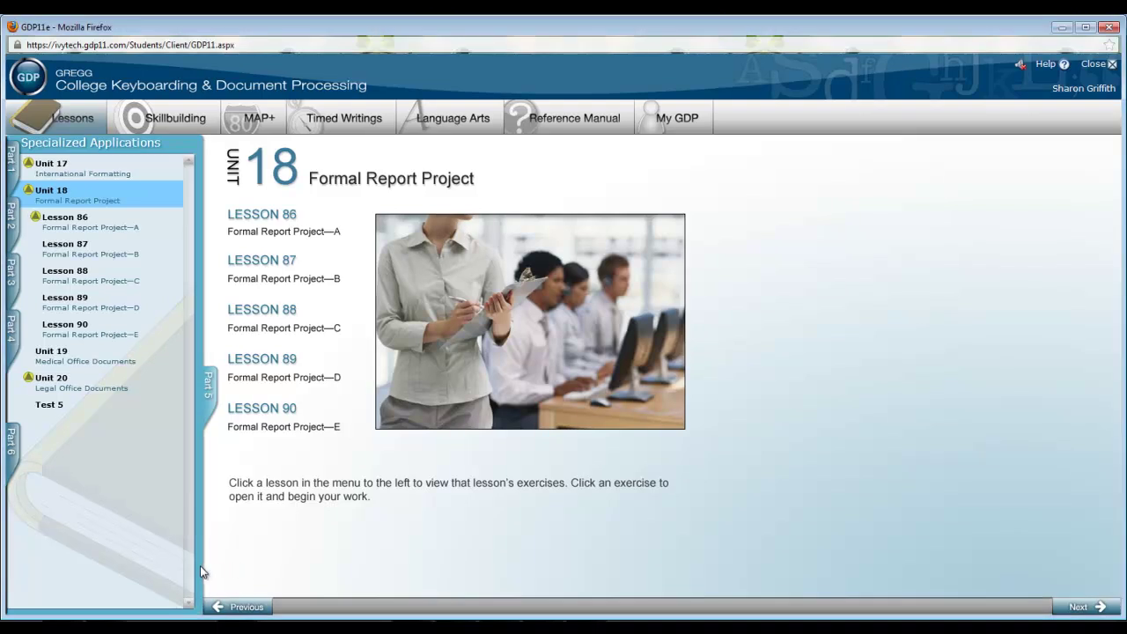
Open Report 86-60: Business Report in Lesson 86 and start work by opening its starting file in Microsoft Word
left_click(65, 218)
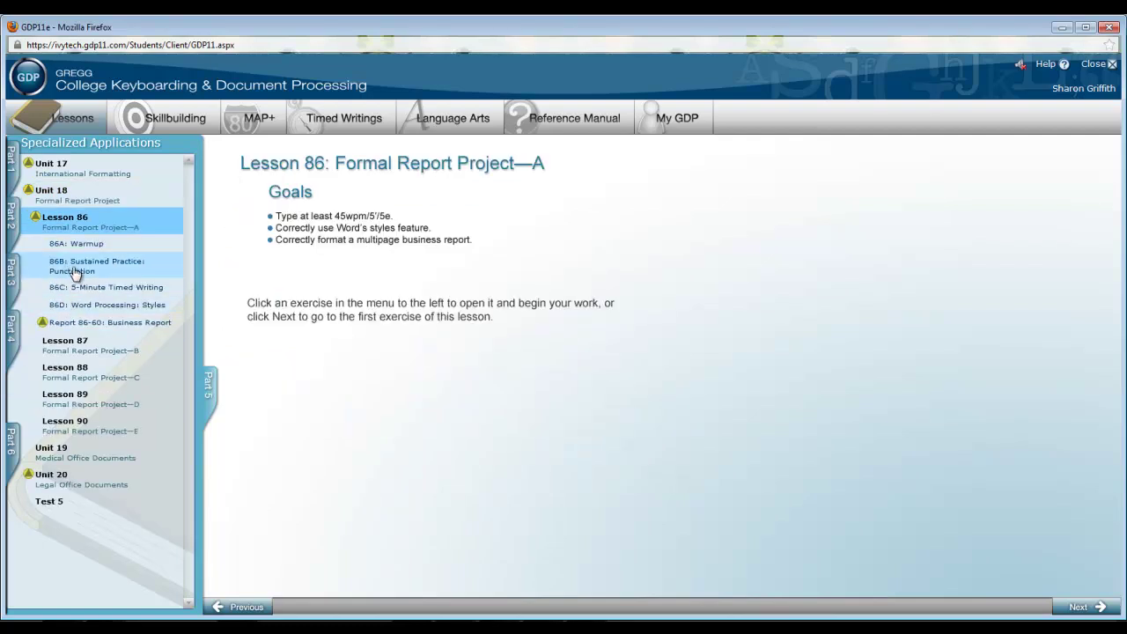
left_click(102, 308)
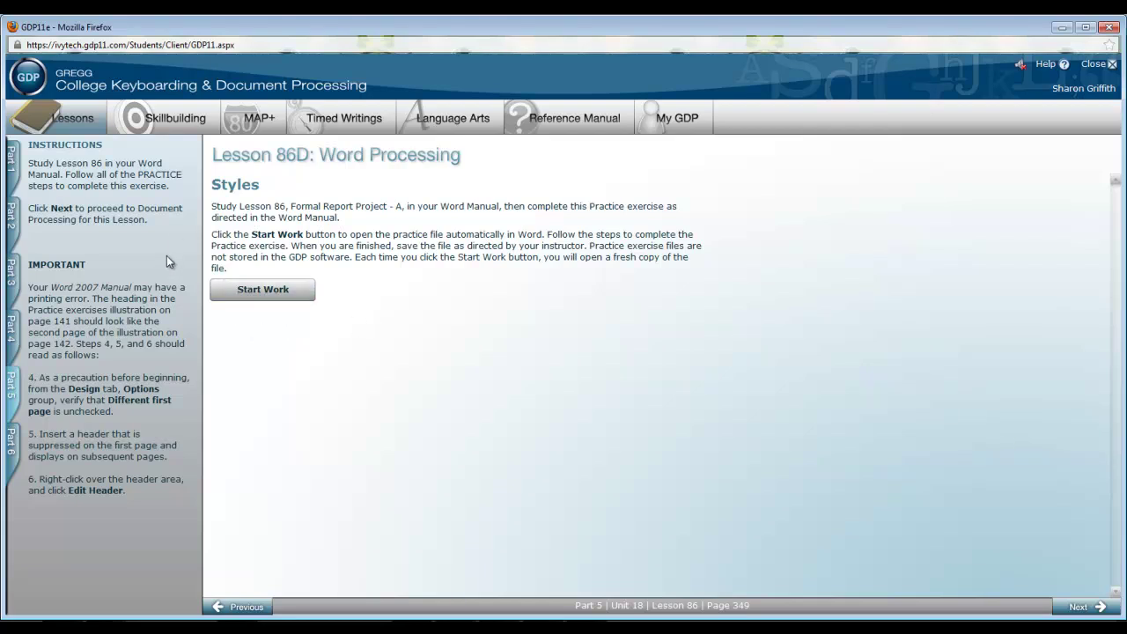
mouse_move(141, 290)
left_click(85, 324)
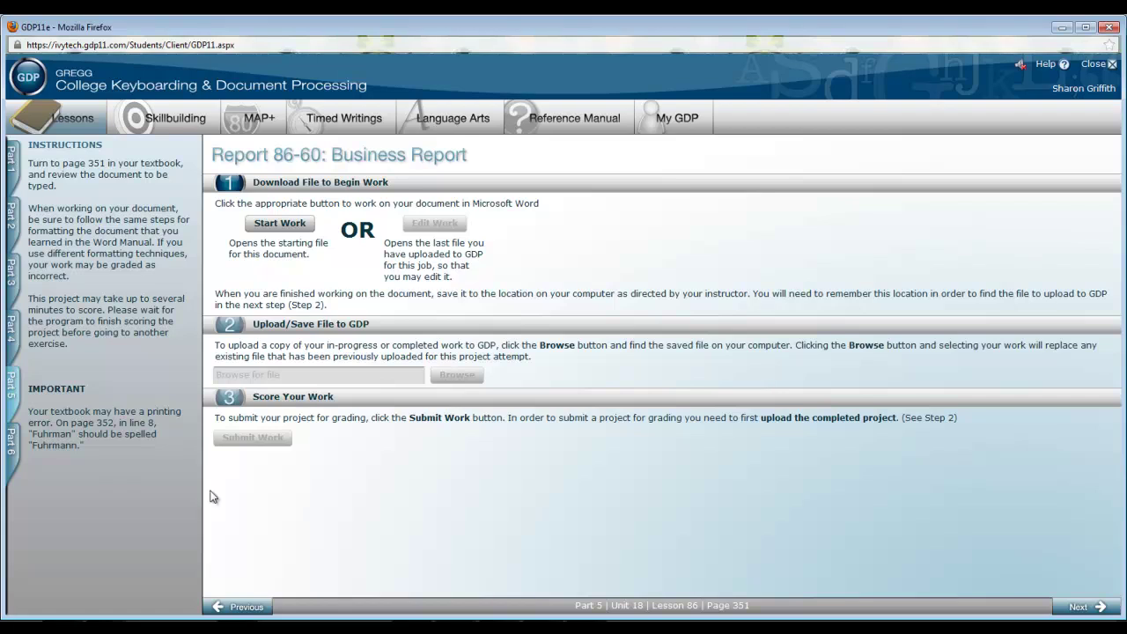
left_click(281, 229)
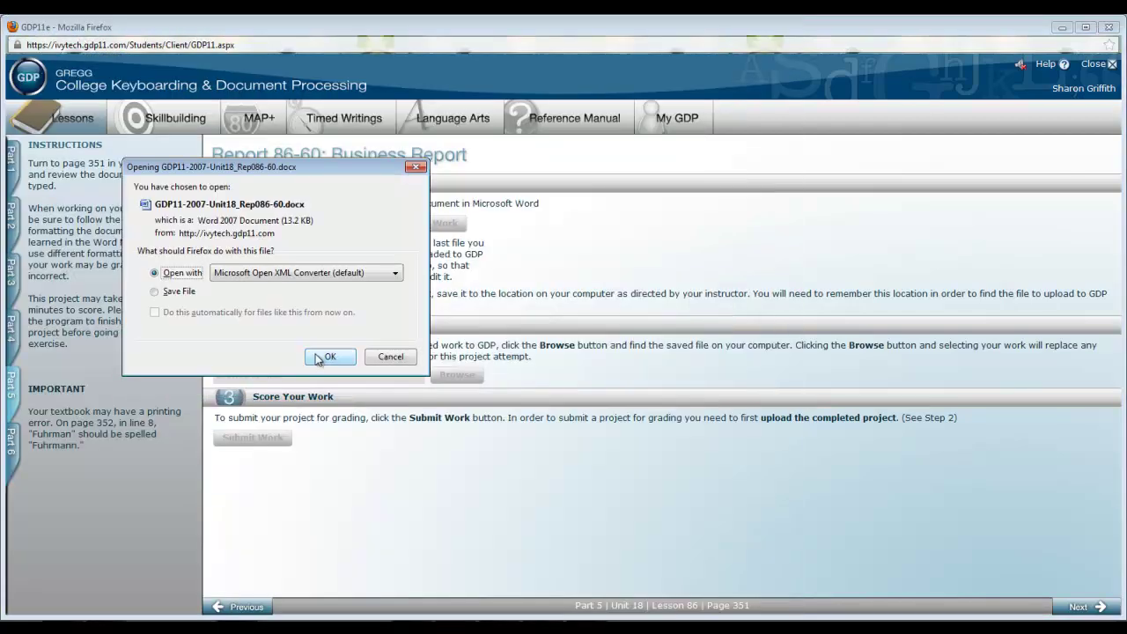
left_click(325, 359)
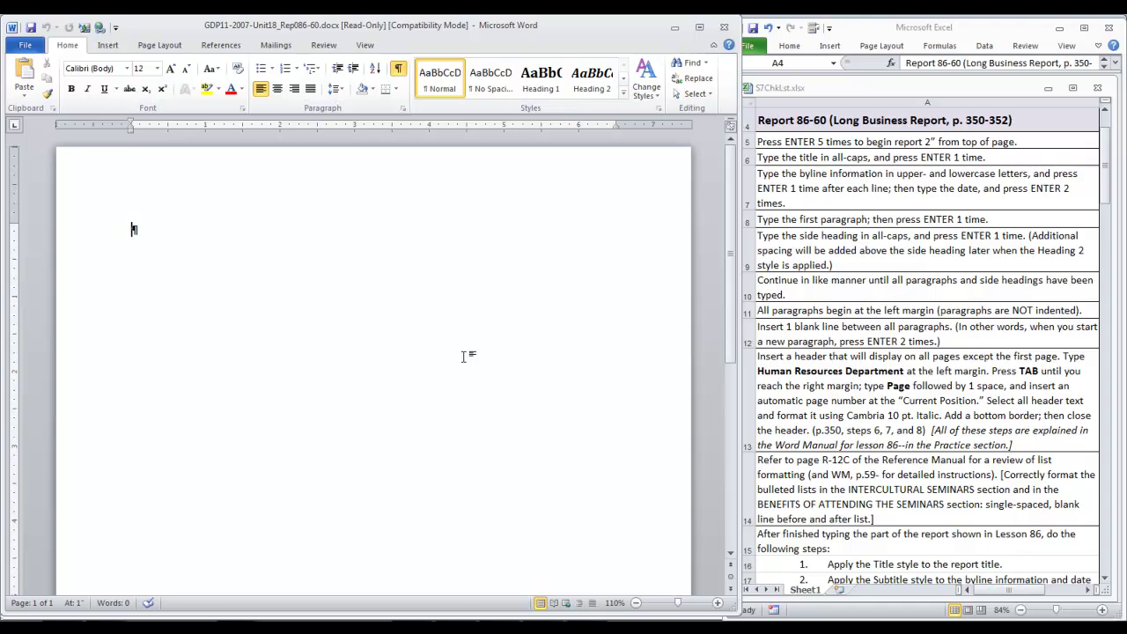
Insert five blank lines at the start of the document and enter the report title INTERCULTURAL SEMINARS
key("Return")
key("Return")
key("Return")
key("Return")
key("Return")
type("INTERCULTURAL SEMINARS")
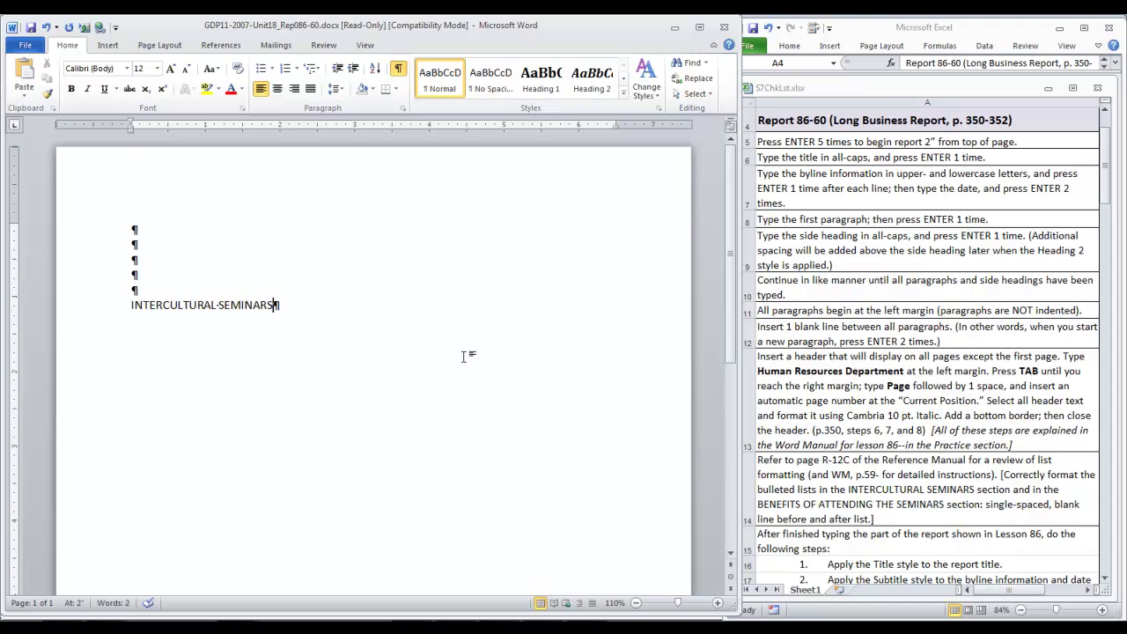
Add the byline with the director's name and title, Human Resources Department and the date March 10, 2013, followed by a blank line
key("Return")
type("Heath R. Watkins, Director")
key("Return")
type("Human Resources Department")
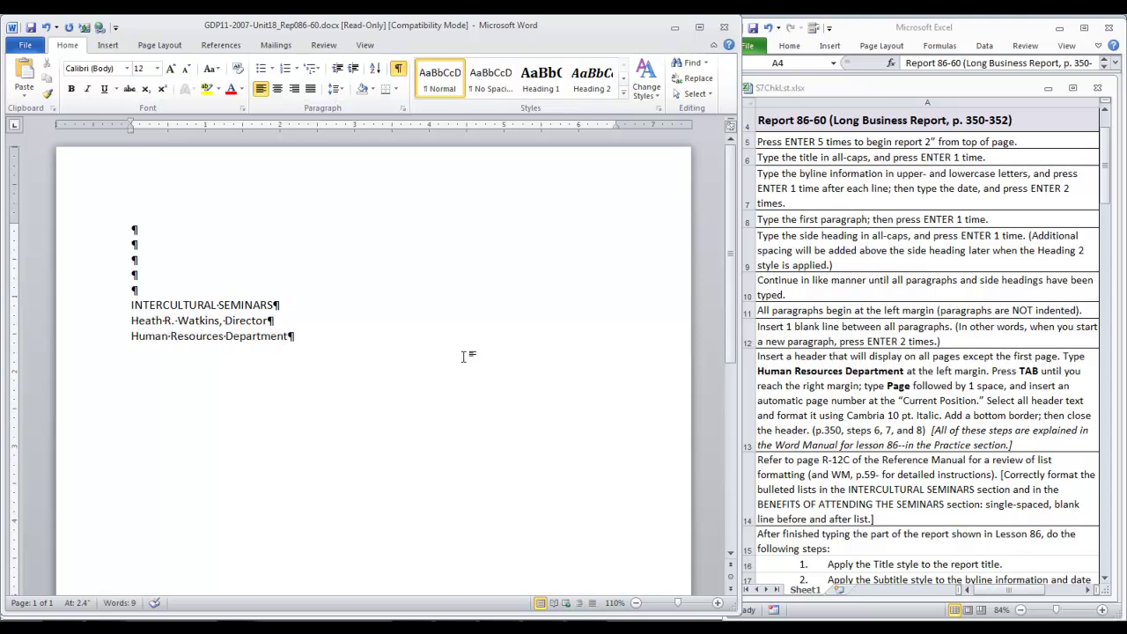
key("Return")
type("March 10, 2013")
key("Return")
key("Return")
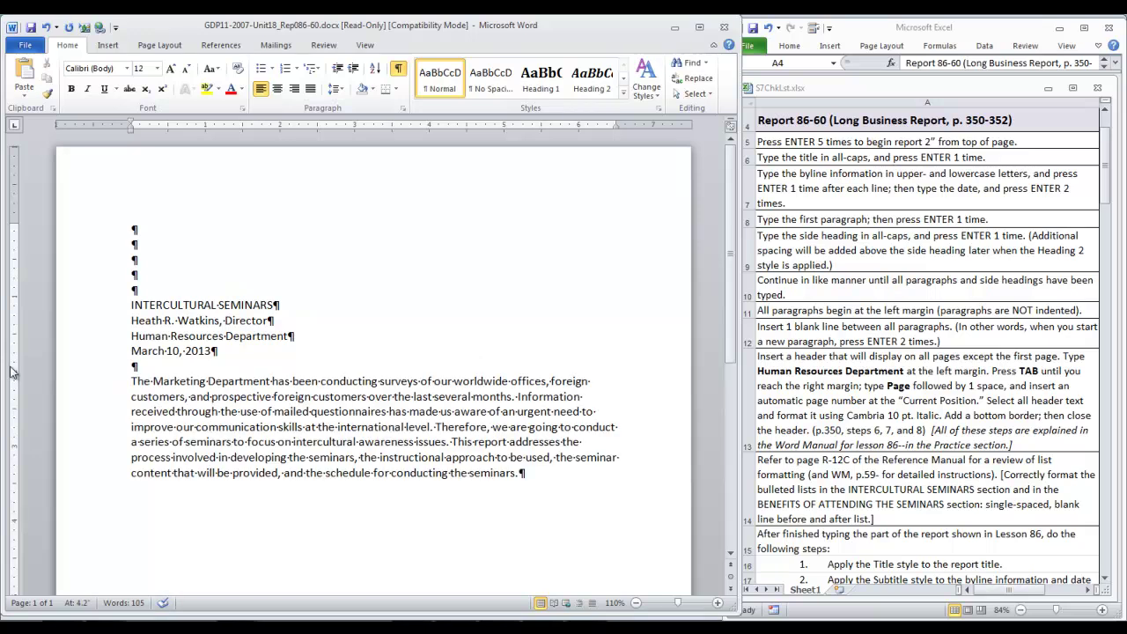
Add the side headings PROBLEM and INTERCULTURAL SEMINARS on their own lines, each with its body paragraph beneath
key("Return")
type("PROBLEM")
key("Return")
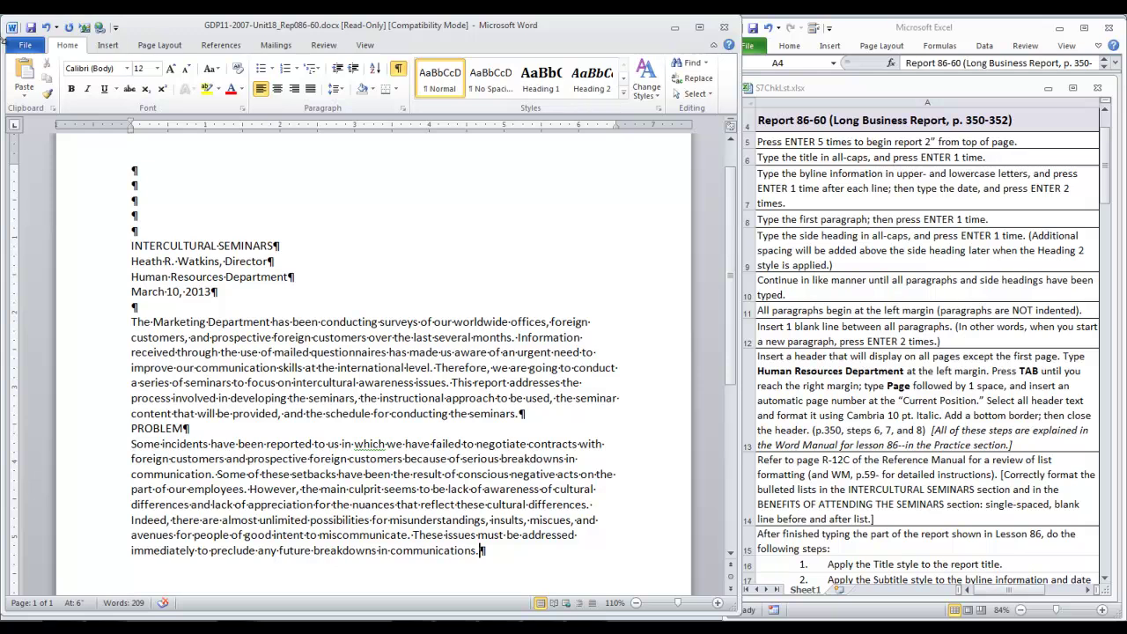
key("Return")
type("INTERCULTURAL SEMINARS")
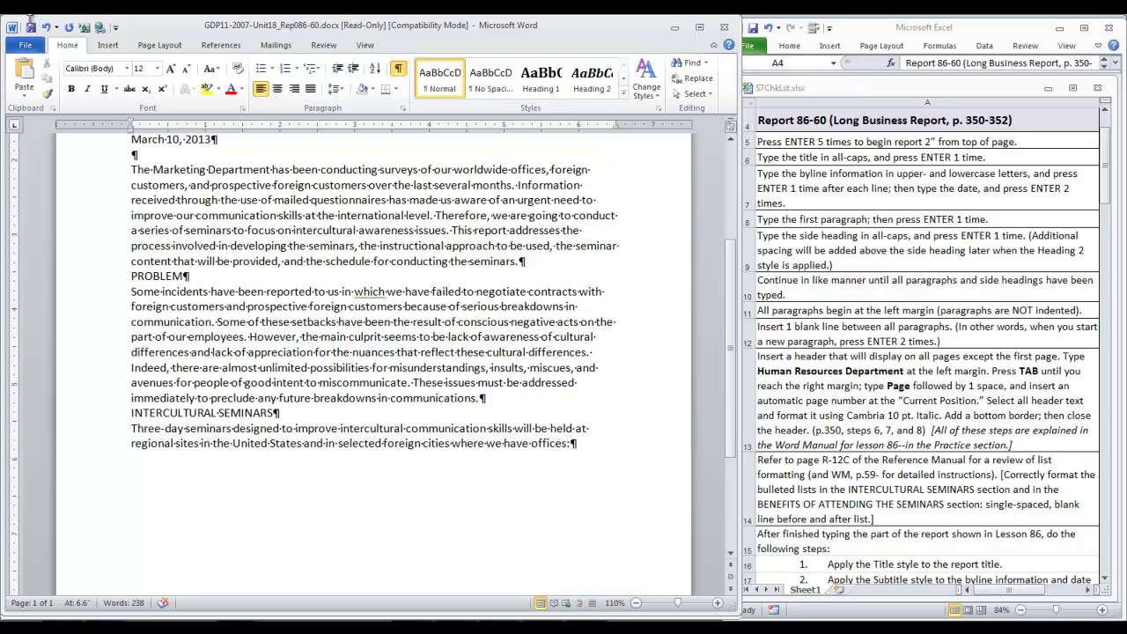
List Beijing, Hamburg, Madrid, Melbourne, Oslo, Rio de Janeiro, Tokyo and Warsaw as bullets below the seminars paragraph, with a blank line before and after
key("Return")
key("Return")
type("Beijing")
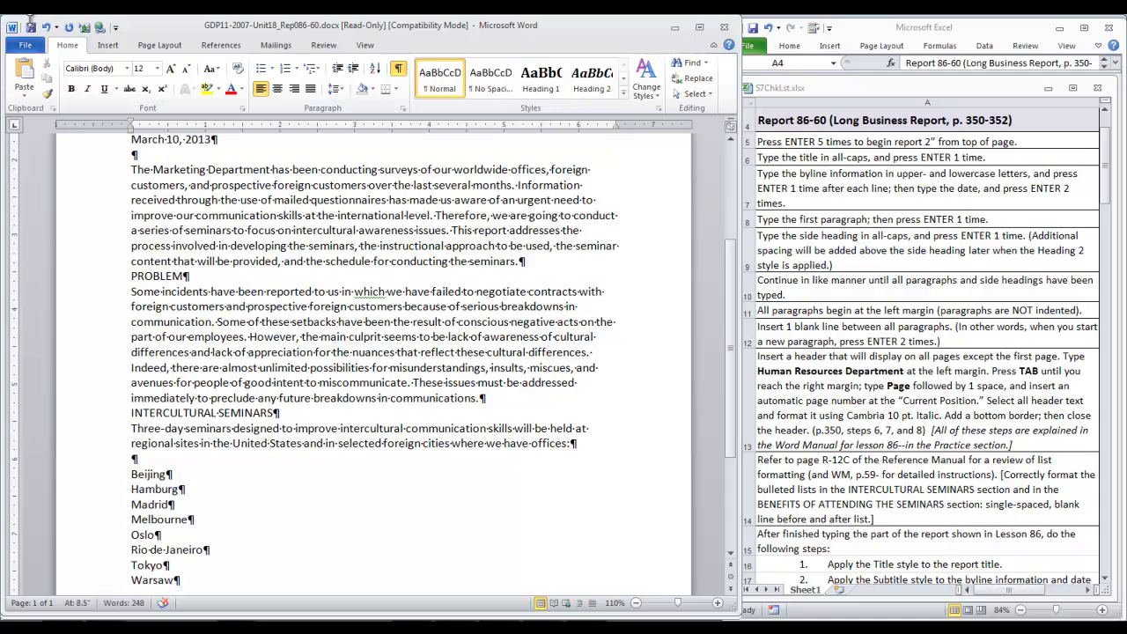
key("Return")
key("Return")
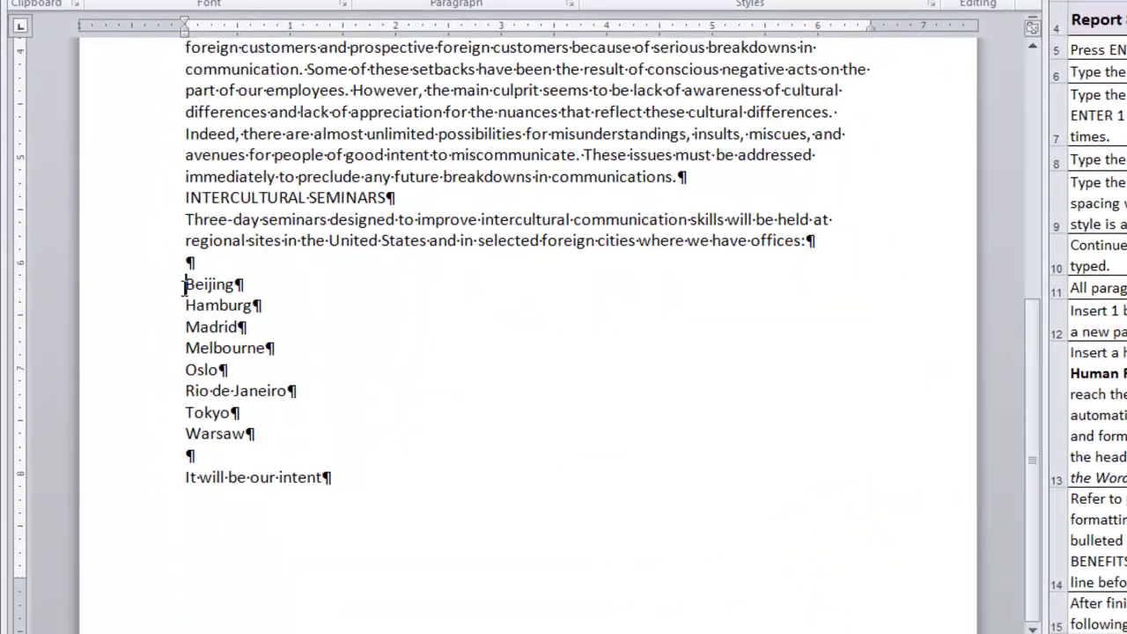
left_click_drag(186, 284, 248, 443)
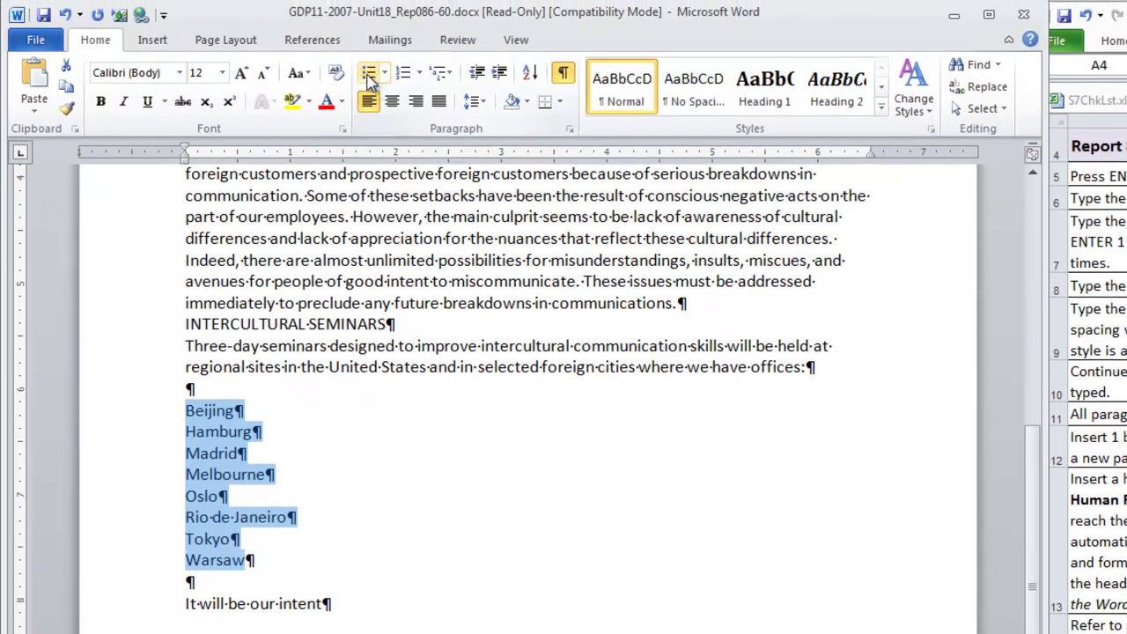
left_click(370, 78)
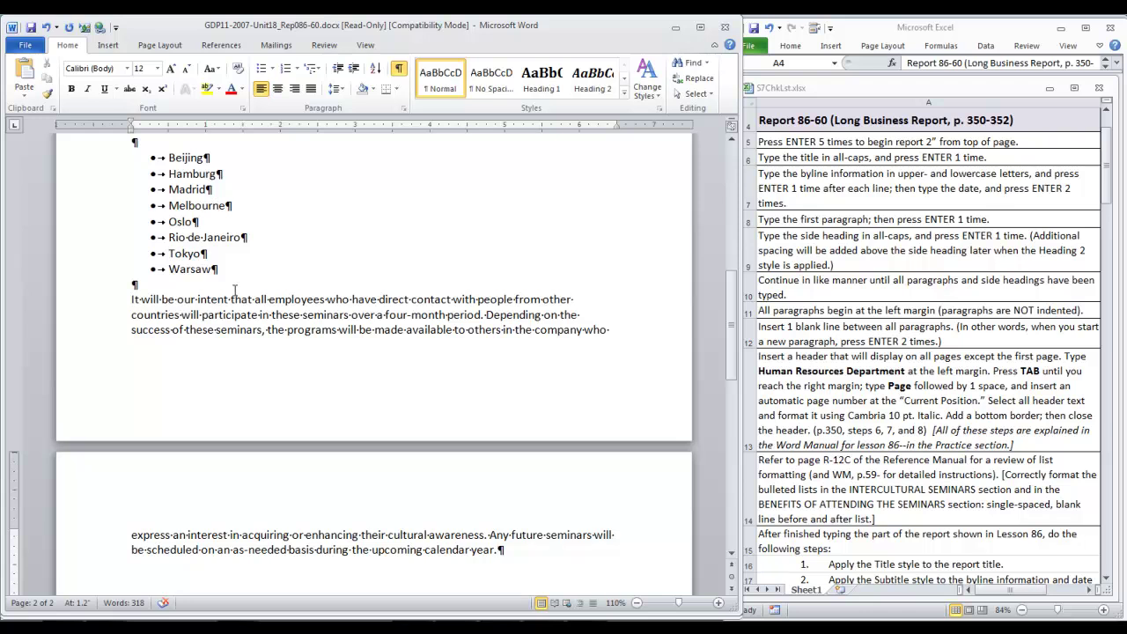
Add the two coordinating team paragraphs, beginning "It would be unreasonable to assume", with blank lines between paragraphs
key("Return")
type("It would be unreasonable to assume that a small team of people from our company would have the breadth of knowledge needed to conduct these seminars in eight foreign cities. However, Celeste Fuhrmann, Robert Driscoll, and Han Lee have agreed to work together as the coordinating team for this effort. Ms. Fuhrmann, Mr. Driscoll, and Mr. Lee will be soliciting volunteers to work with them in their areas of expertise. They hope to gain representative views and opinions for the purpose of molding an impressive array of seminar topics. Please contact one of these individuals if you believe you have the necessary background and/or experience and would like to volunteer.  Each of these individuals has worked over the past two months with the managers of our international offices as well as with natives in specific countries to formulate a preliminary plan for these in-service programs. Their plan will use the expertise of our employees who have had negotiating experience in each country and who have knowledge of local customs as demonstrated by natives. We are confident that through this team approach, everyone will gain an understanding of problems not only from the position of our company but also from the perspective of those with whom they conduct business.")
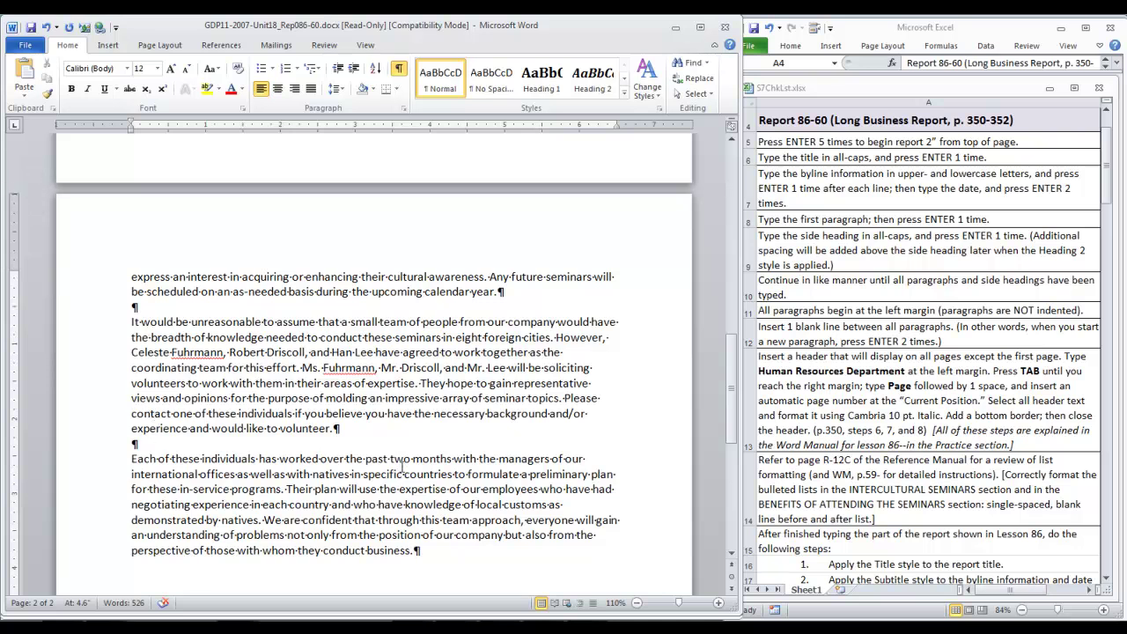
scroll(402, 467, "down", 1)
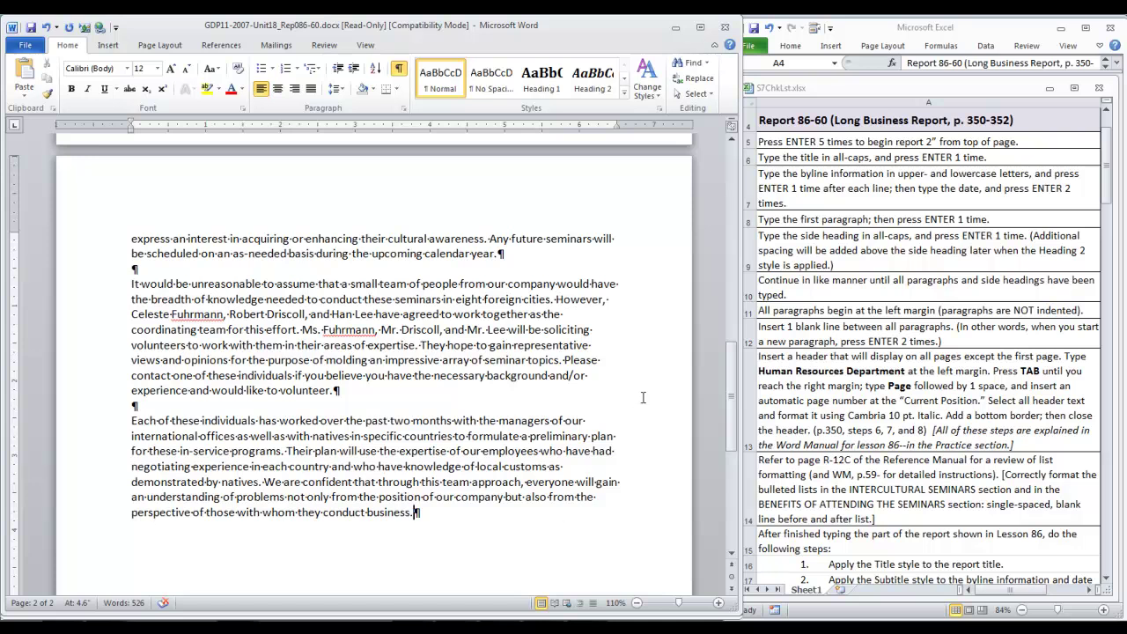
Add the side heading BENEFITS OF ATTENDING THE SEMINARS on a new line after the last paragraph
key("Return")
type("BENEFITS")
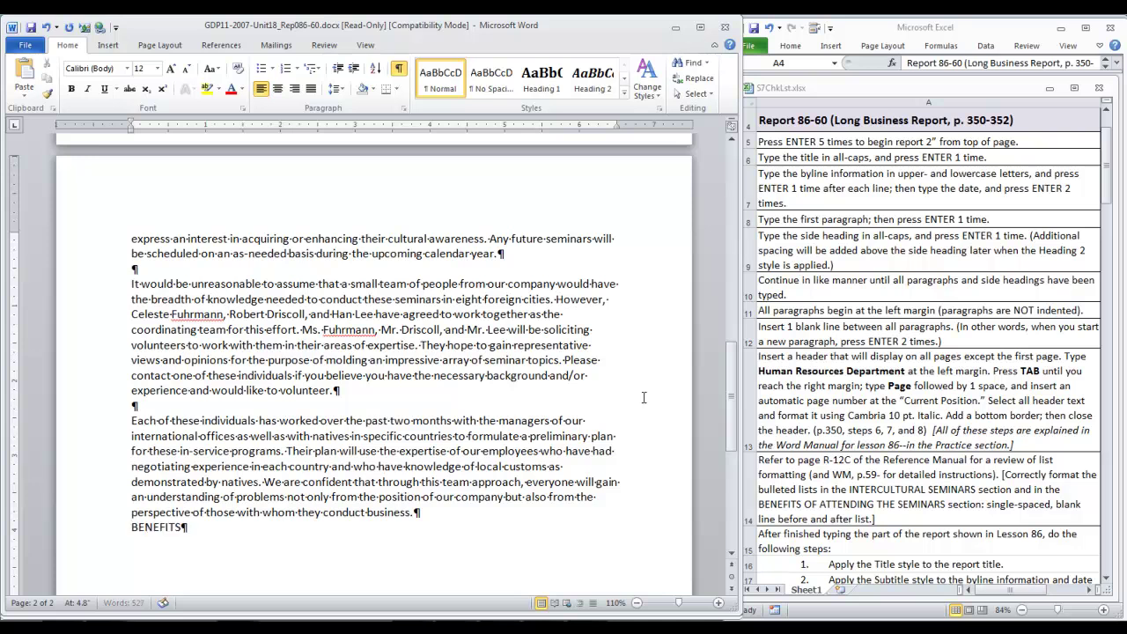
type(" OF ATTENDING THE SEMINARS")
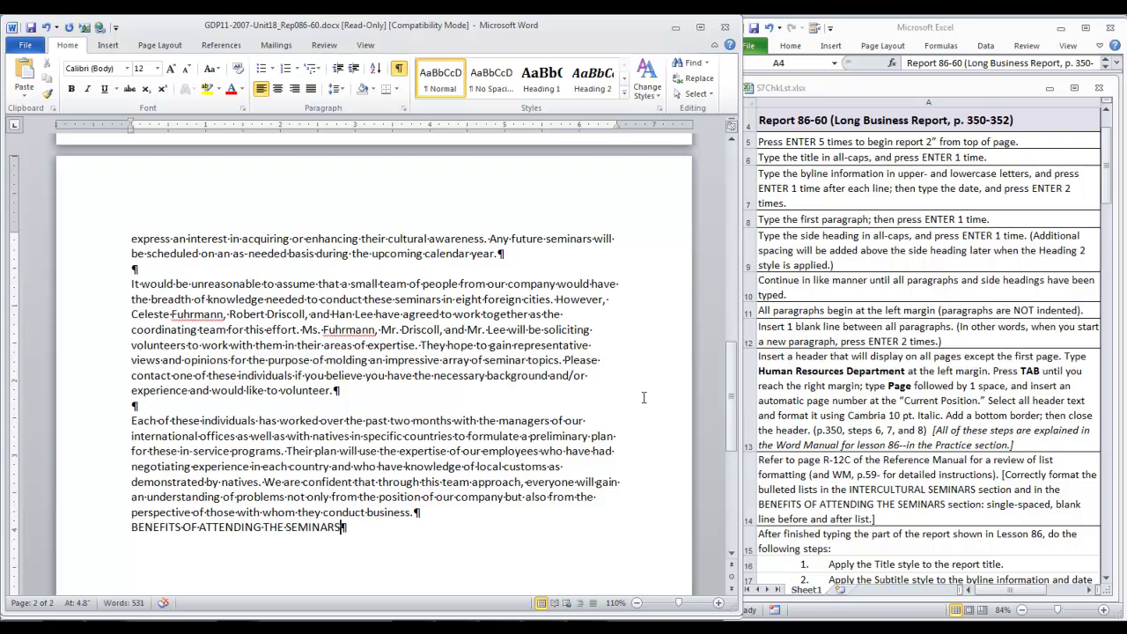
Enter the benefits section's text beginning "Besides the obvious benefits" and format its six questions as a bulleted list
key("Return")
type("Besides the obvious benefits that seminars such as these provide, invited speakers will lead discussions on a variety of topics to provide answers to questions such as the following:  How can I develop a good working relationship with other colleagues? How can I avoid offending people? Do I need to adapt to another people’s culture when I travel abroad? Is cultural stereotyping harmful or helpful? How do people from different cultures approach the decision-making process? How can we improve international cooperation?  It is our hope that the seminars will help all participants gain a much greater awareness and understanding of the cultural environment in which they work. We believe the seminars will assist all participants in avoiding cultural mistakes that might be costly to the company. Finally, for those employees who frequently work in one of our foreign branches, the seminars will enable these people to adapt much more quickly to the cultures of the country in which they work.")
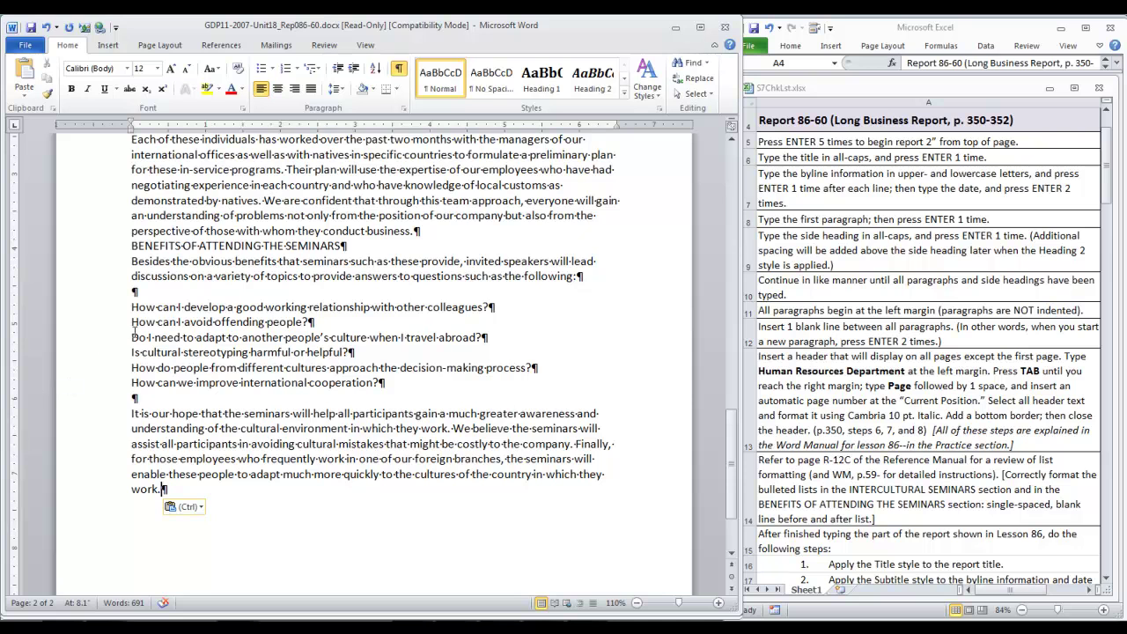
left_click_drag(131, 307, 320, 389)
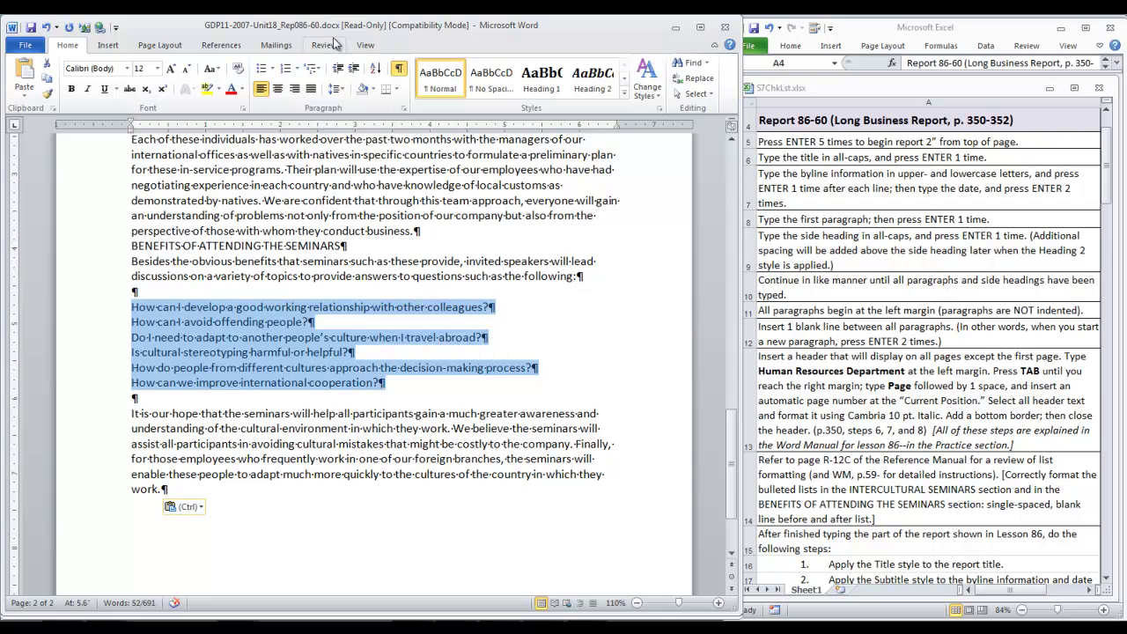
left_click(261, 71)
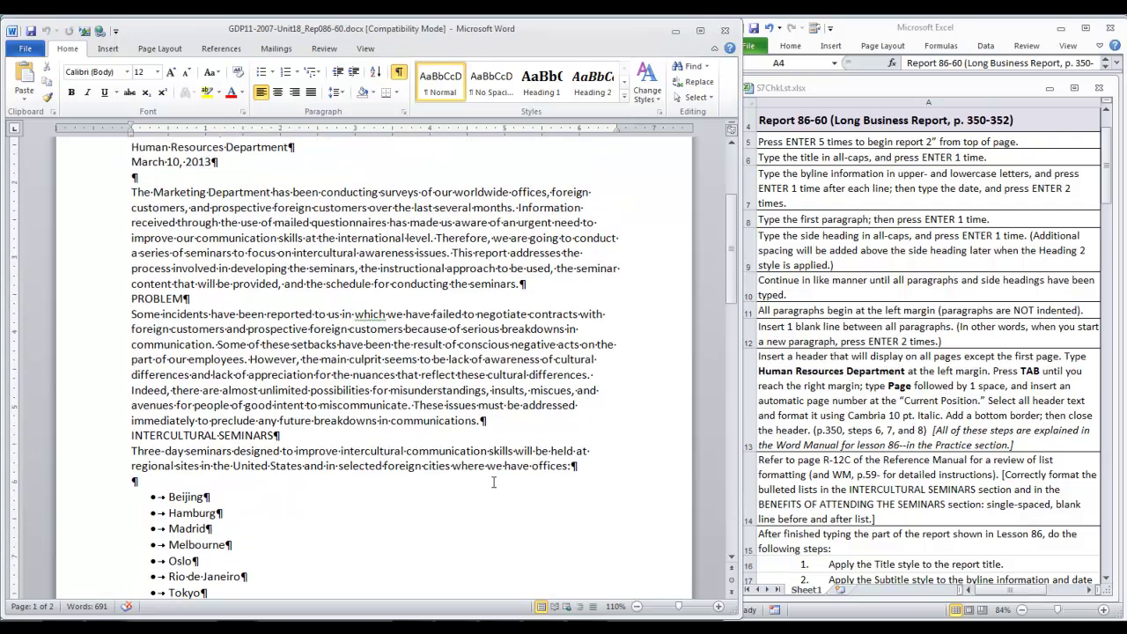
Insert a Blank built-in header and enter Human Resources Department at its left margin
key("ctrl+Home")
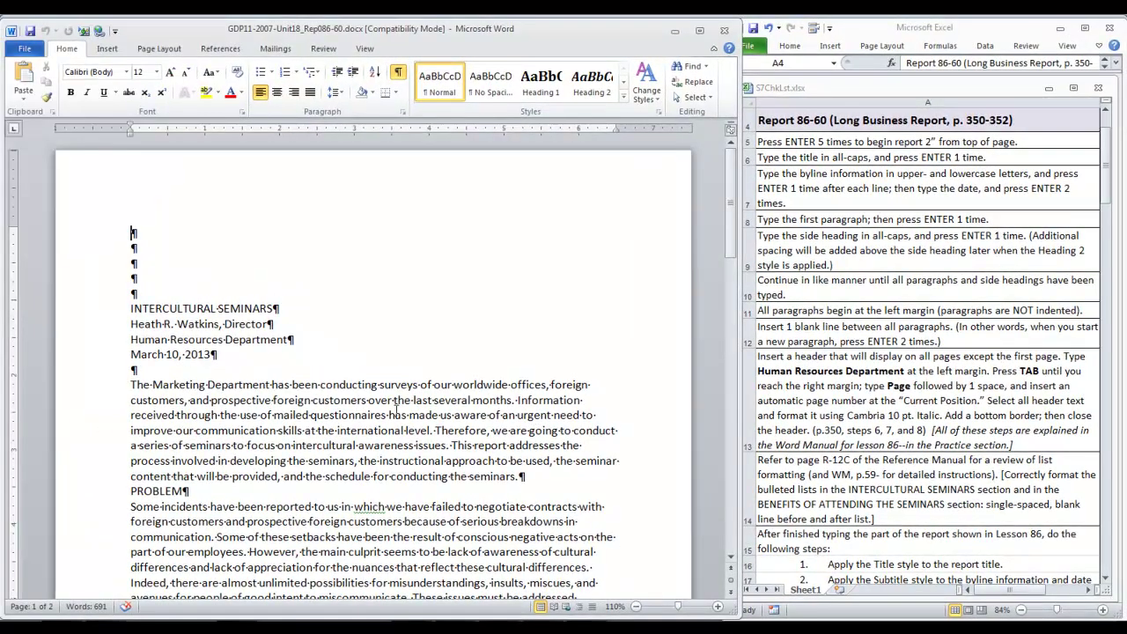
left_click(107, 49)
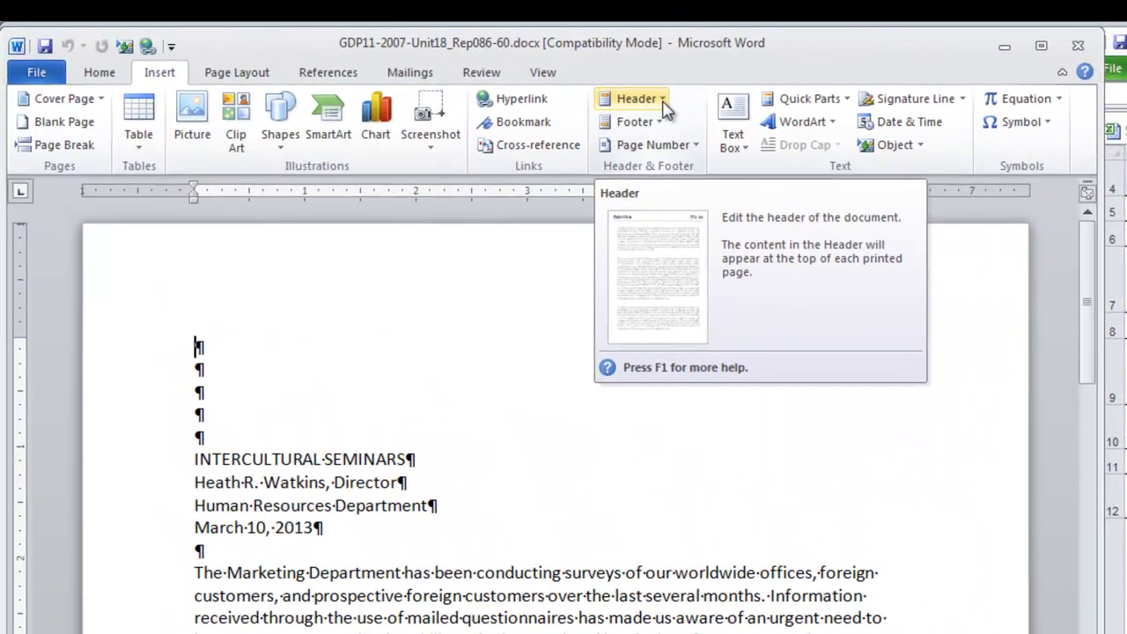
left_click(641, 99)
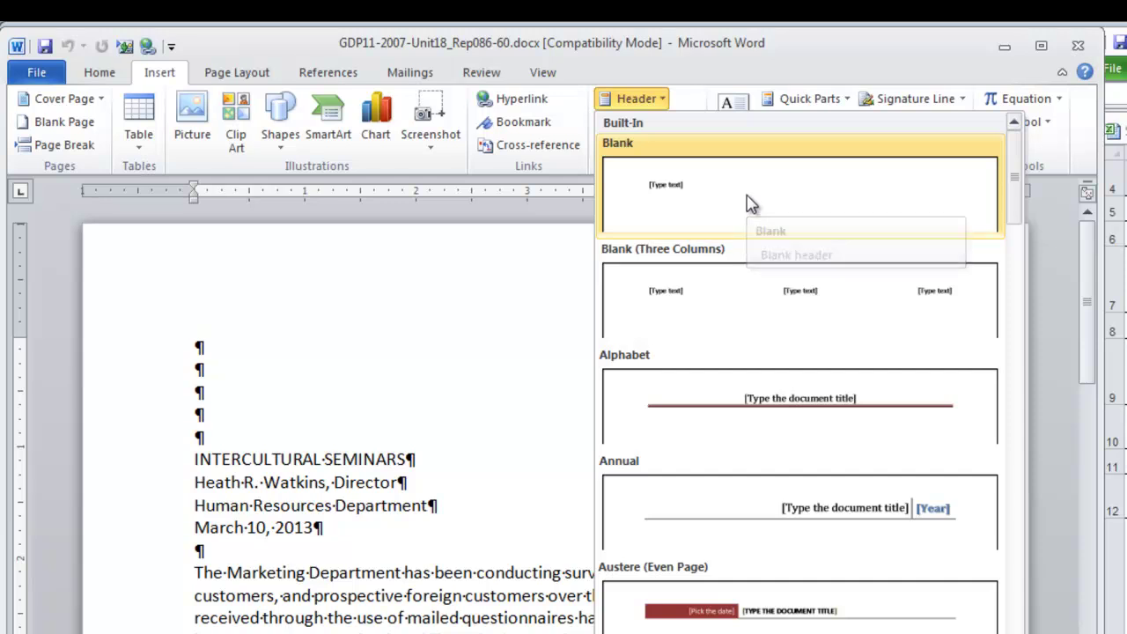
left_click(746, 203)
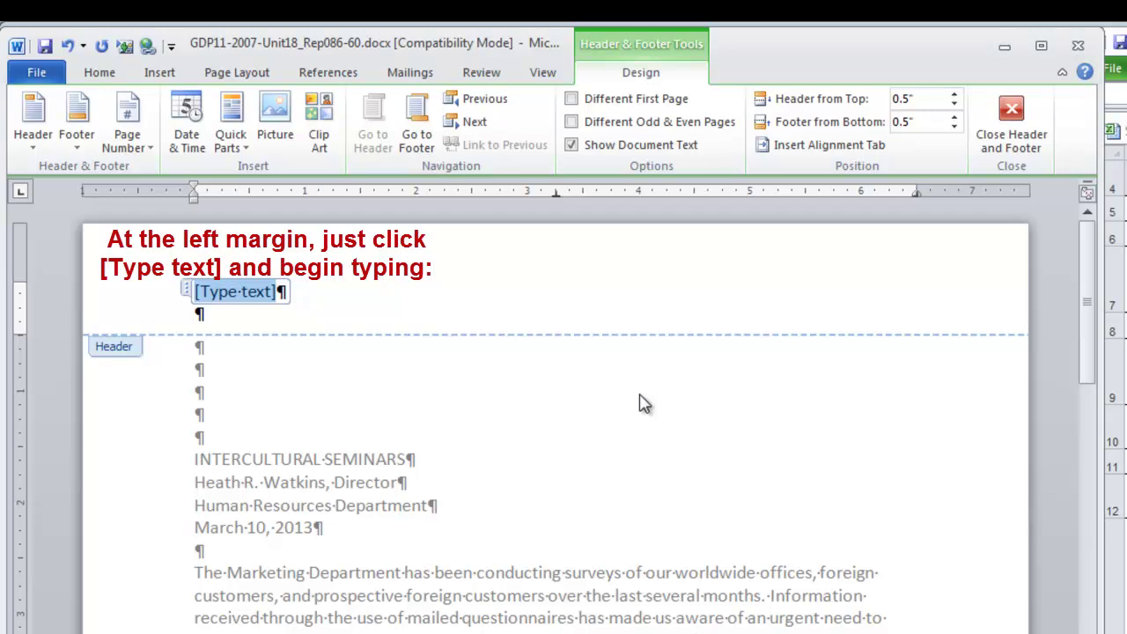
type("Human Resour")
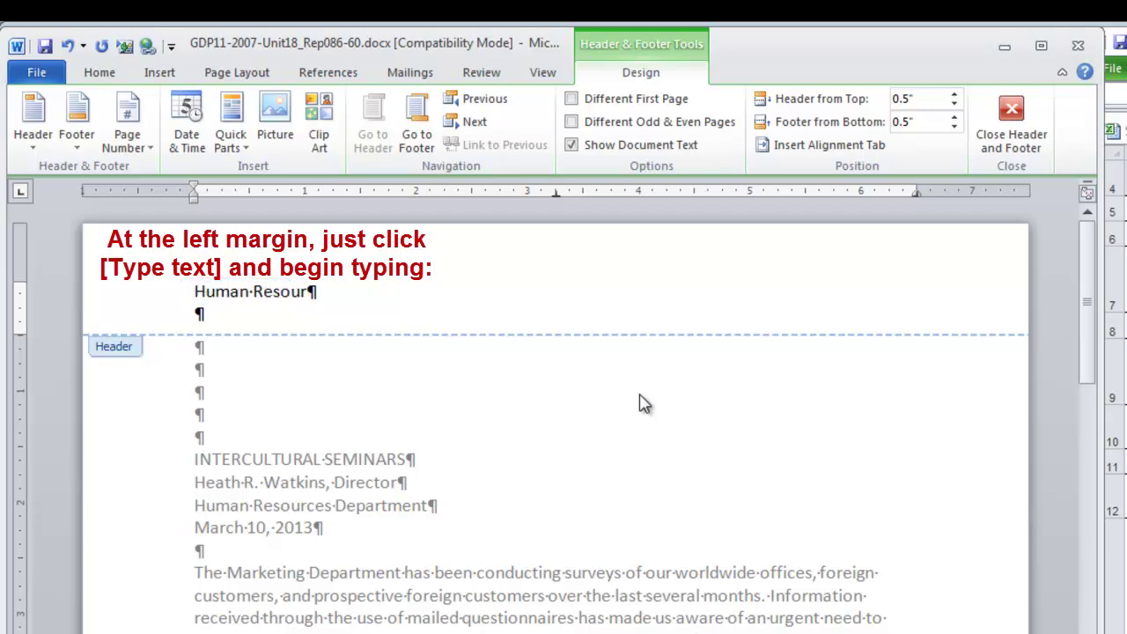
type("ces Department")
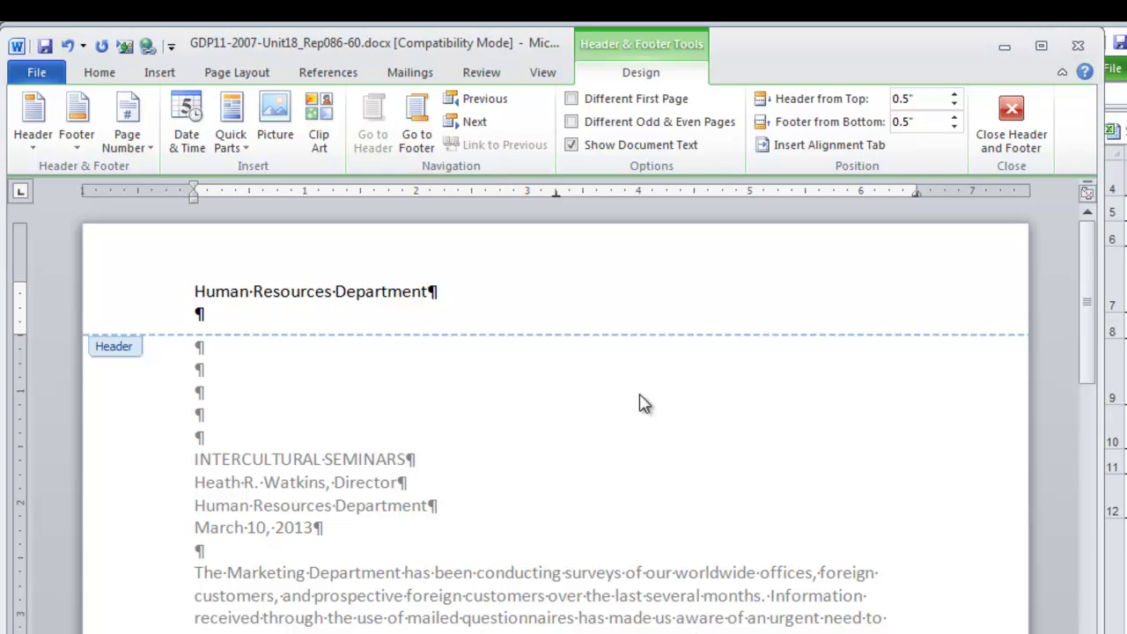
Add the word Page at the header's right margin, followed by a space and a Plain Number page number at the current position
key("Tab")
key("Tab")
type("Page")
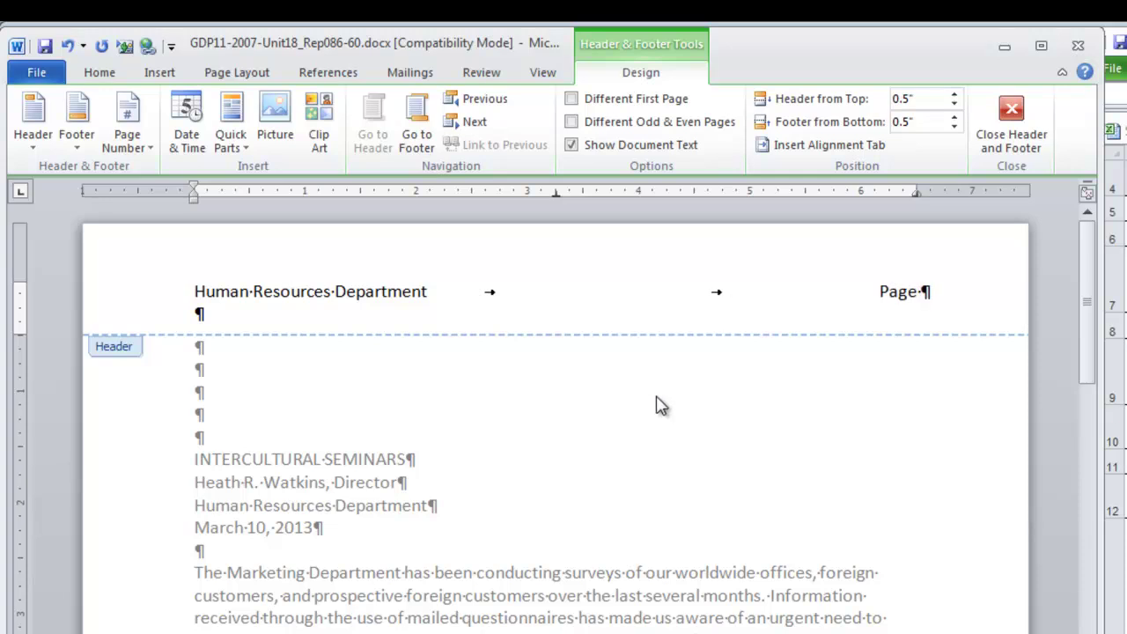
left_click(148, 150)
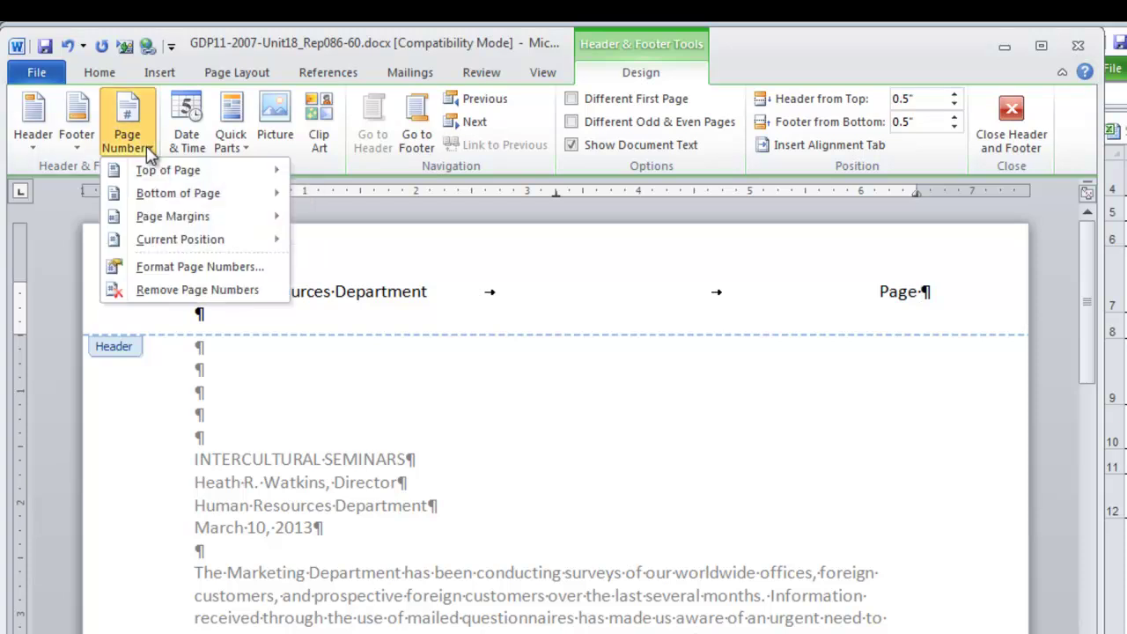
mouse_move(164, 243)
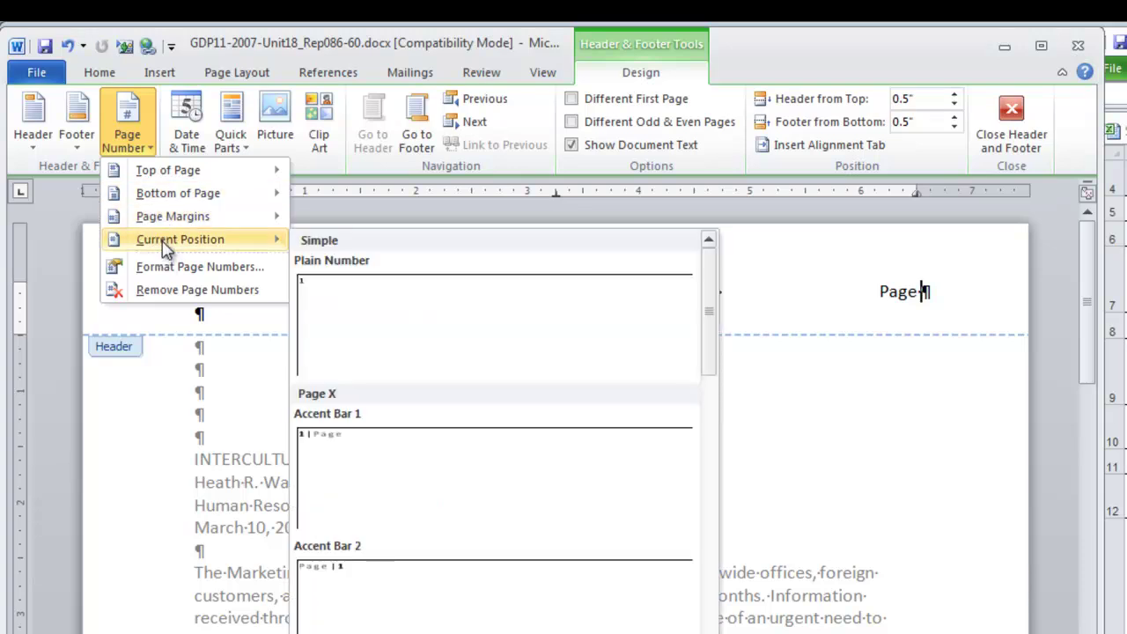
left_click(422, 305)
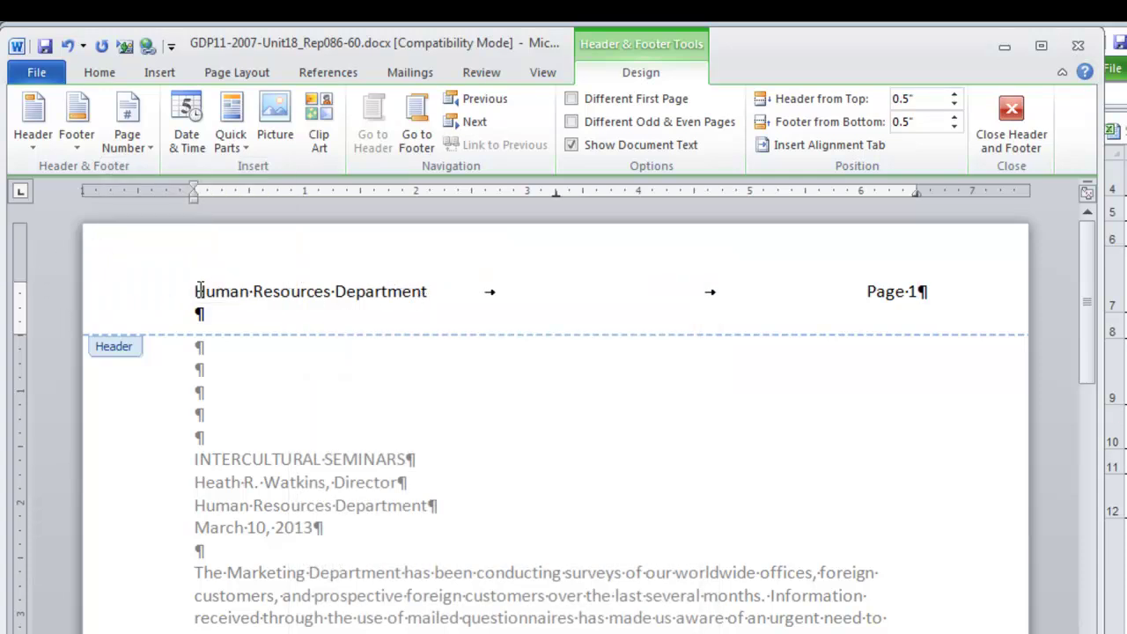
Change the font of the entire header line to Cambria (Headings)
left_click_drag(196, 292, 675, 289)
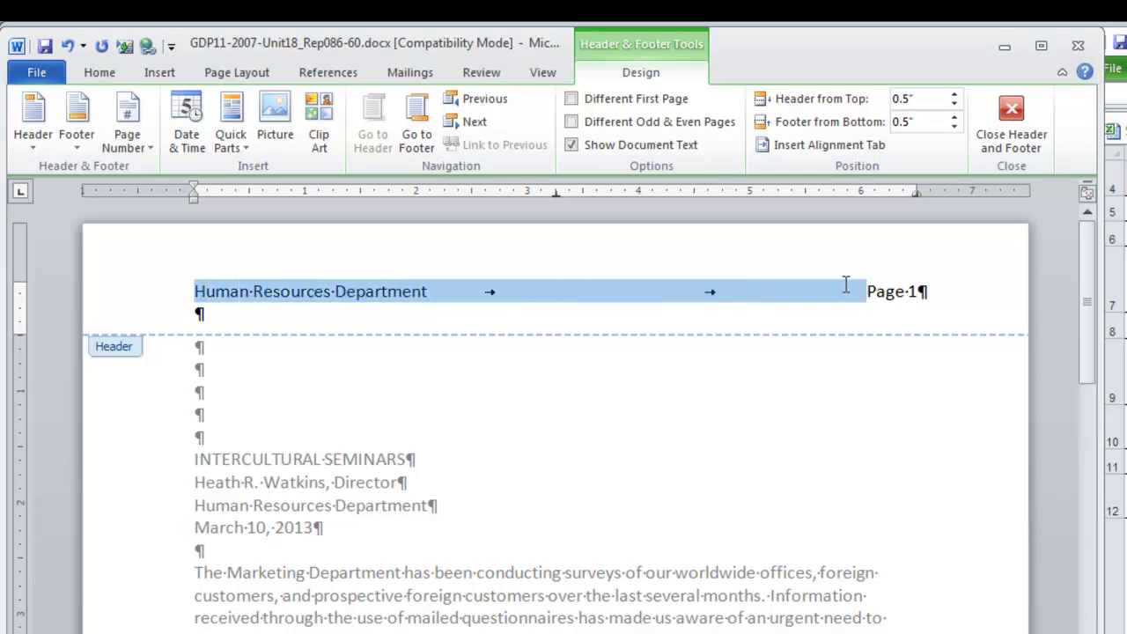
left_click_drag(852, 286, 922, 289)
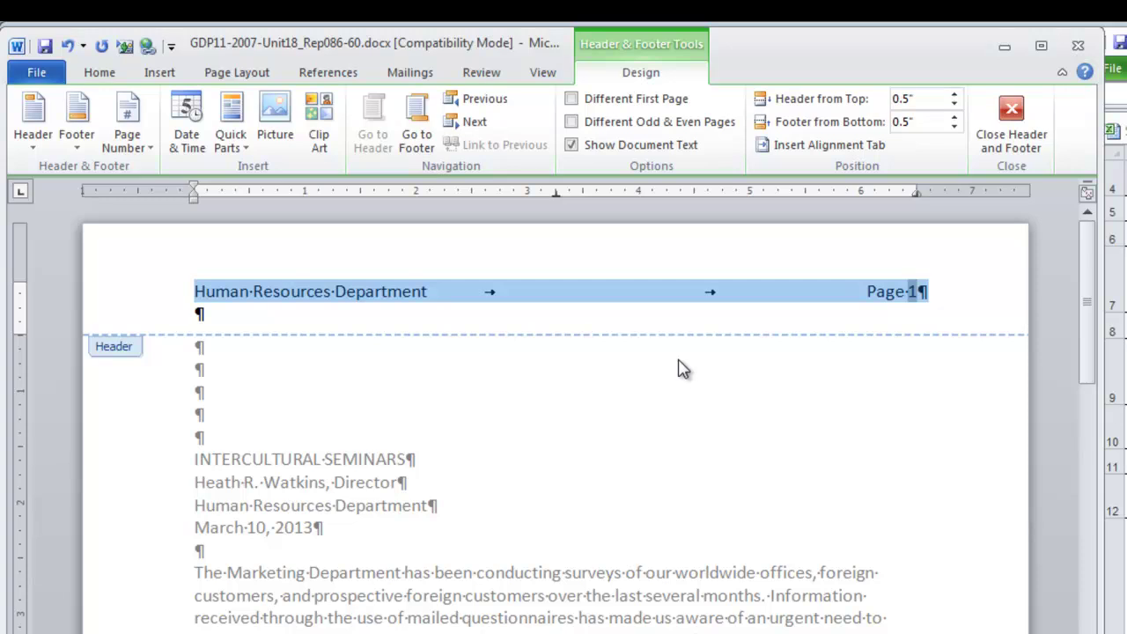
left_click(99, 75)
left_click(187, 107)
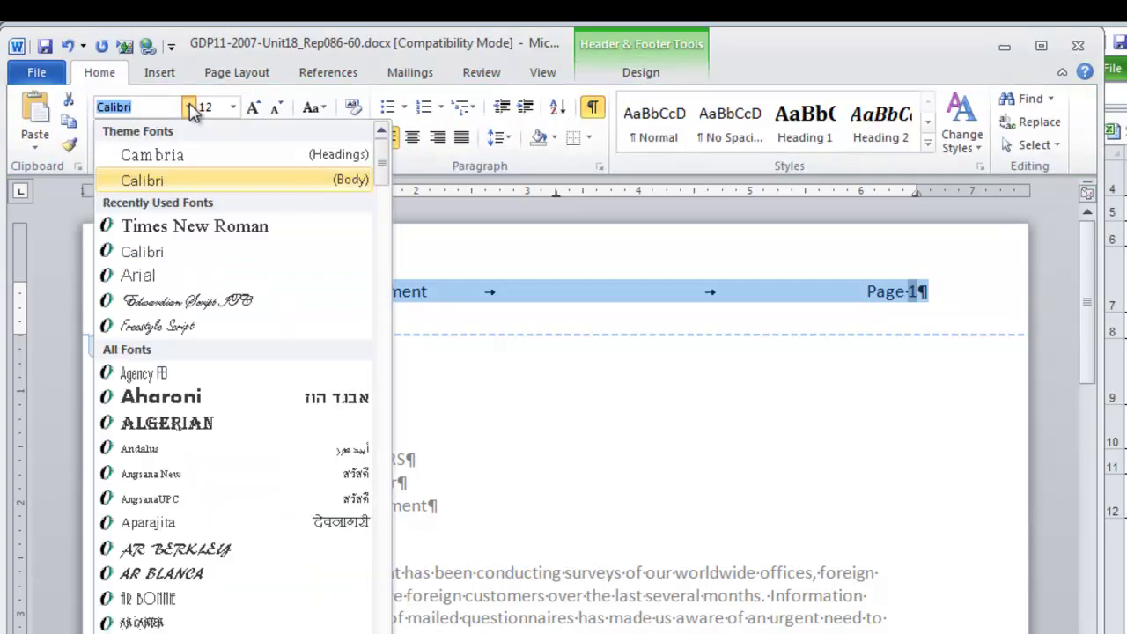
left_click(152, 155)
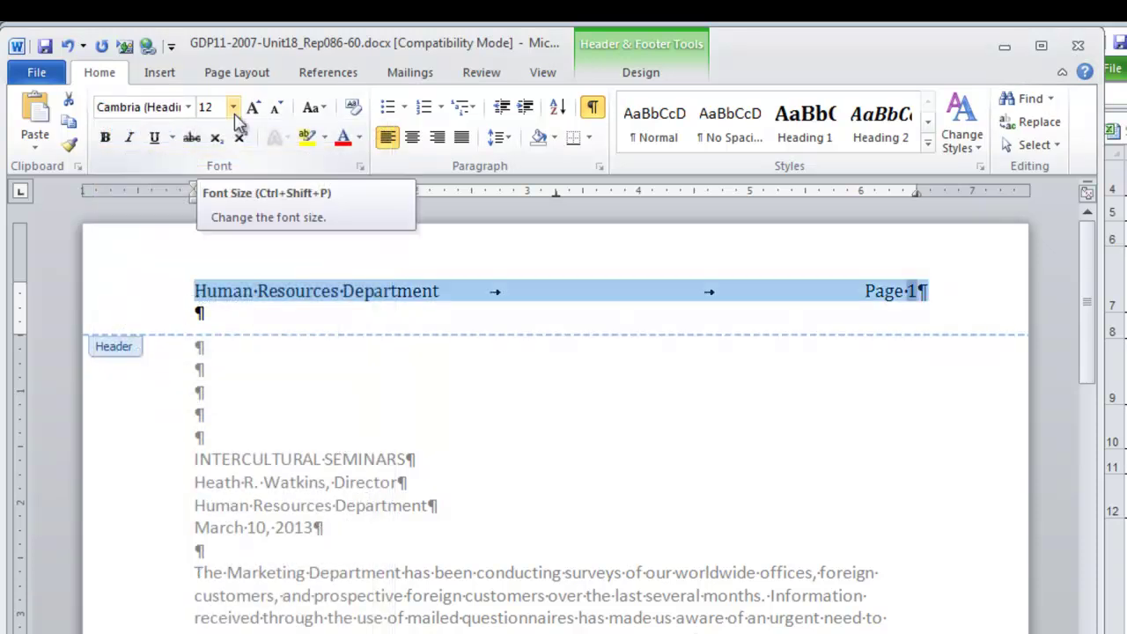
Reduce the selected header line to 10 pt and make it italic
left_click(279, 107)
left_click(278, 107)
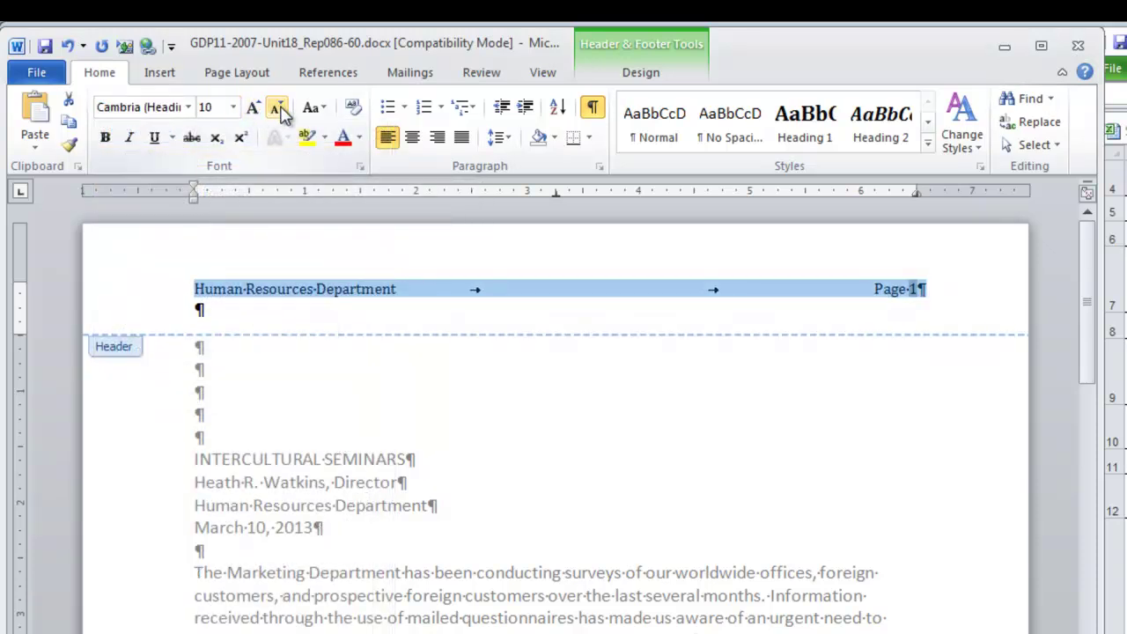
left_click(131, 144)
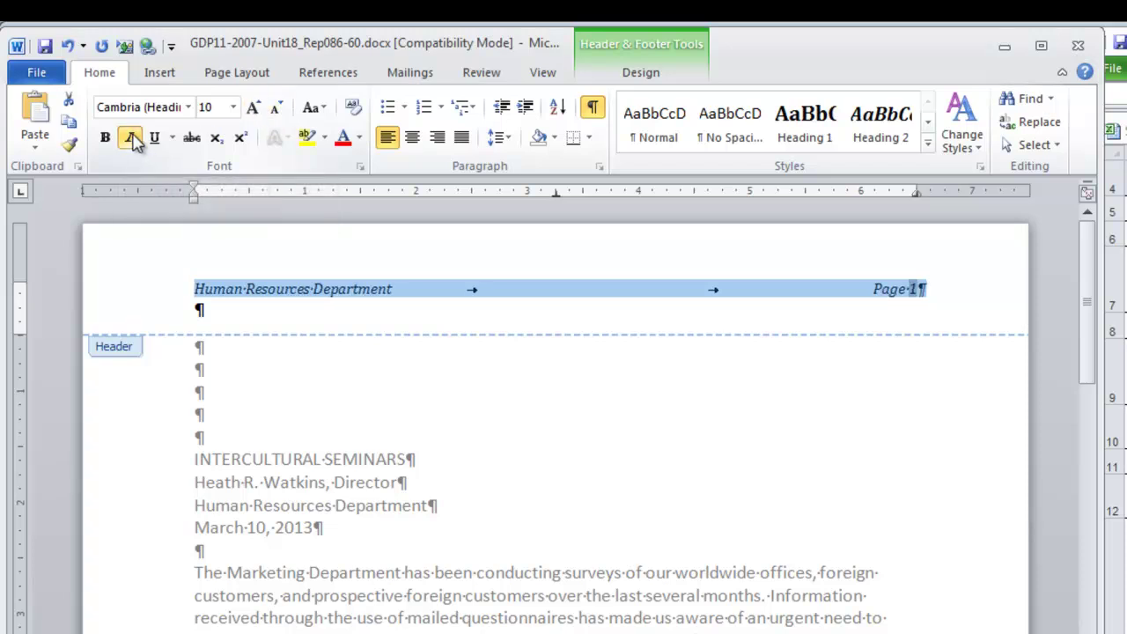
Turn on Different First Page so the header text is left off page 1
left_click(665, 56)
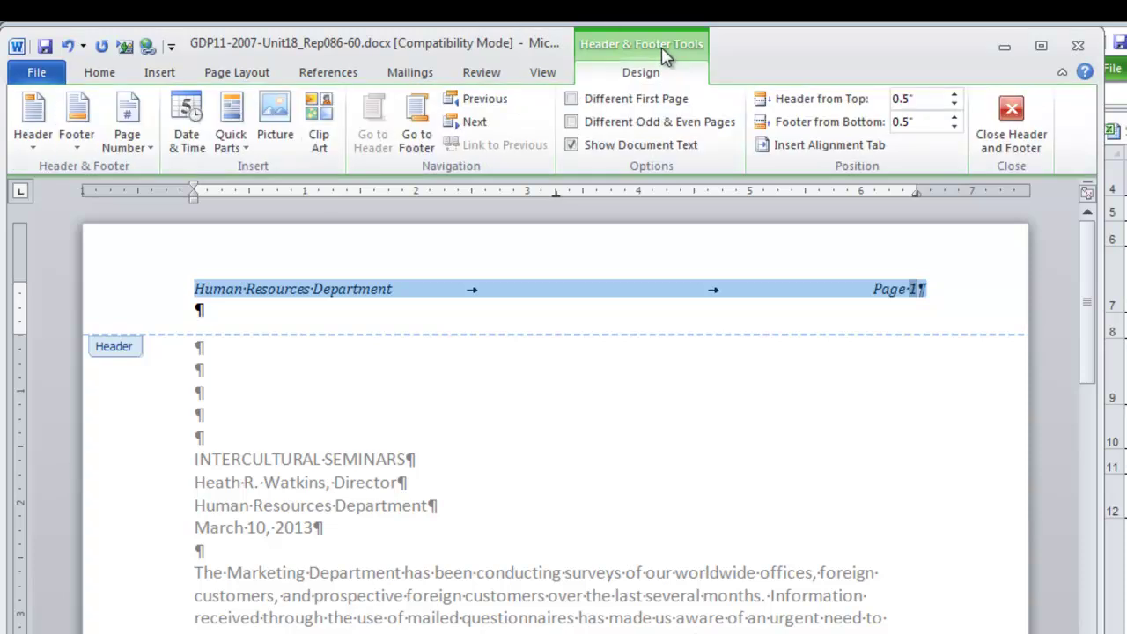
left_click(572, 99)
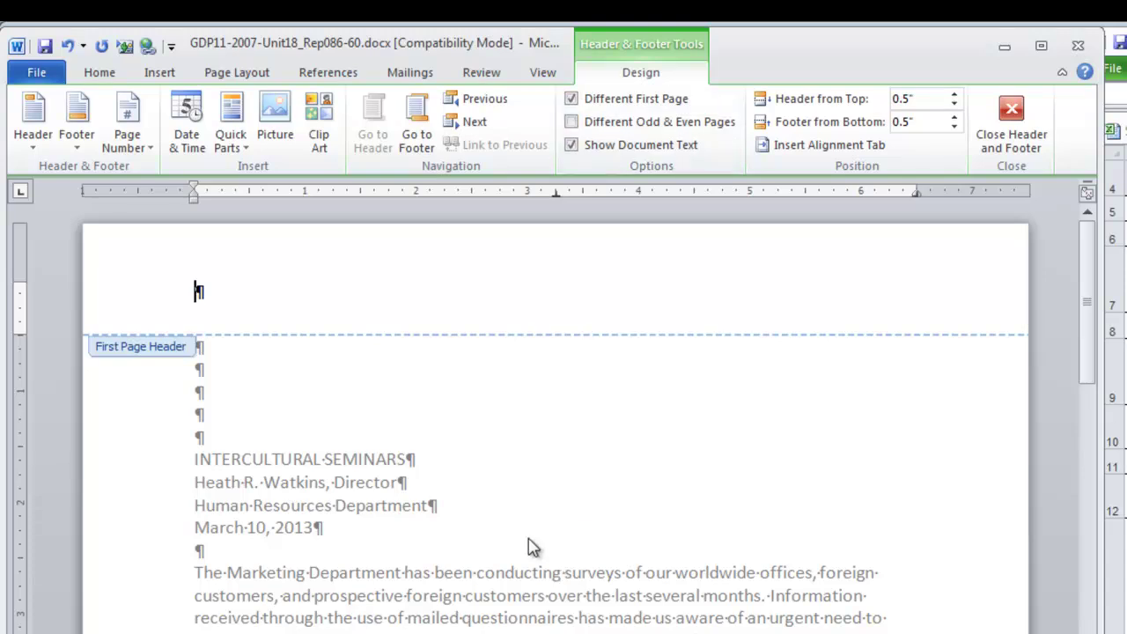
scroll(529, 546, "down", 20)
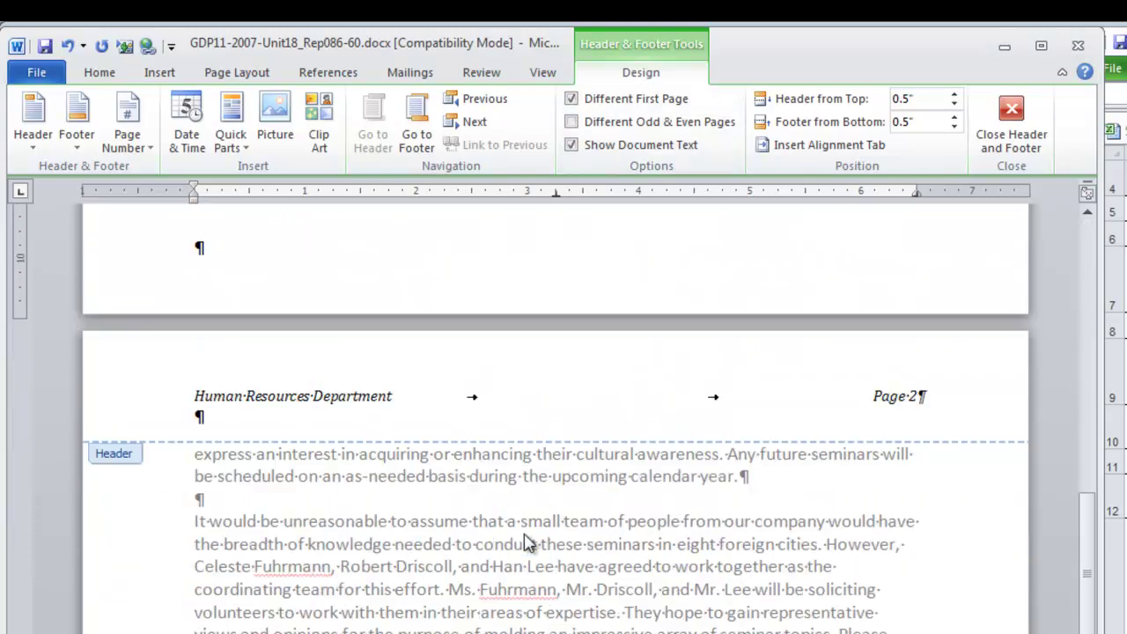
scroll(529, 544, "down", 2)
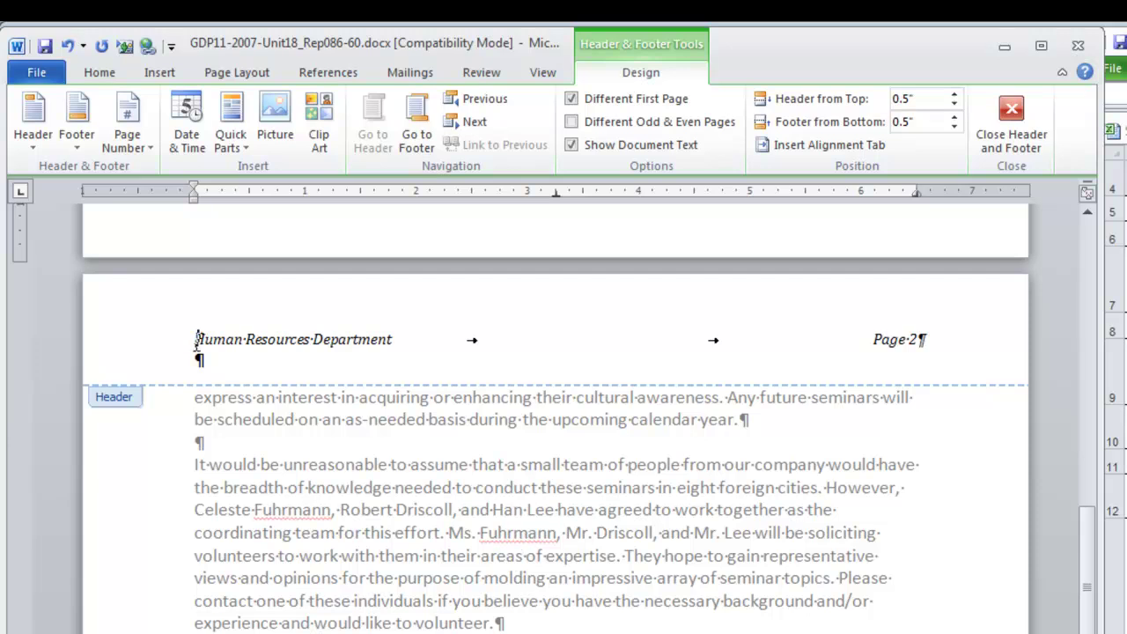
Add a bottom border beneath the entire header line on page 2 and close the header
left_click_drag(195, 339, 925, 337)
left_click(98, 77)
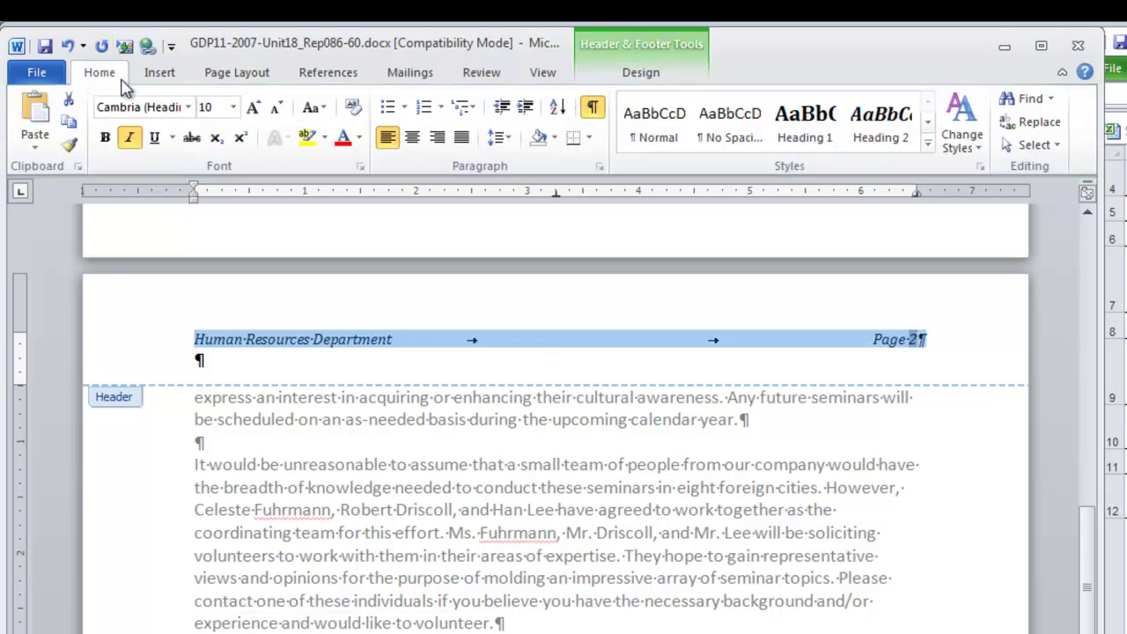
left_click(590, 138)
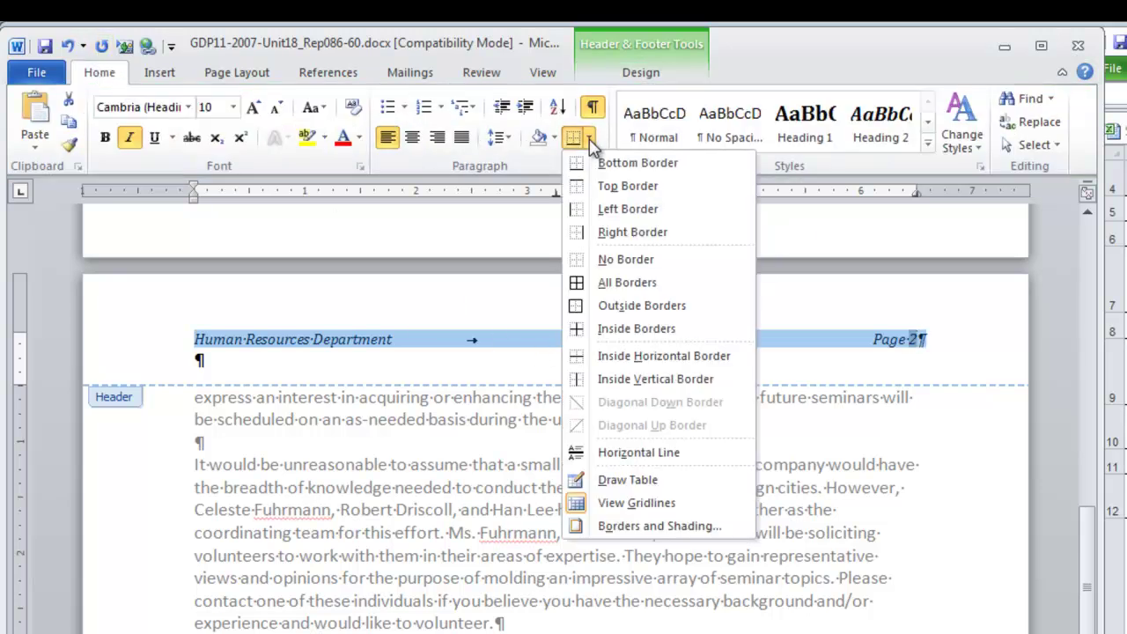
left_click(621, 169)
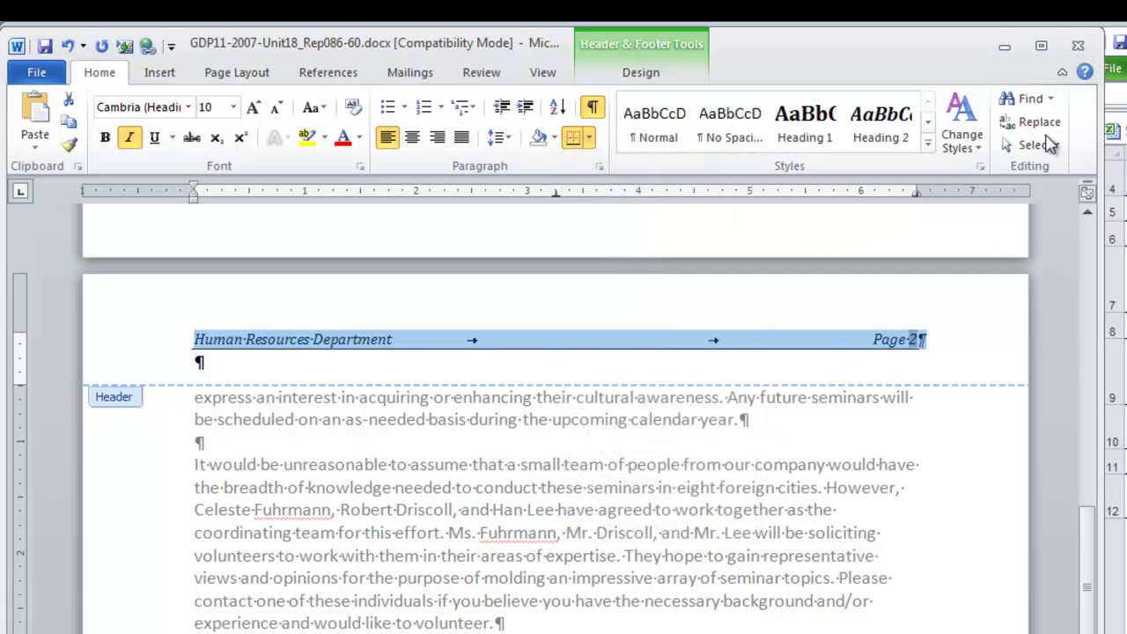
left_click(634, 46)
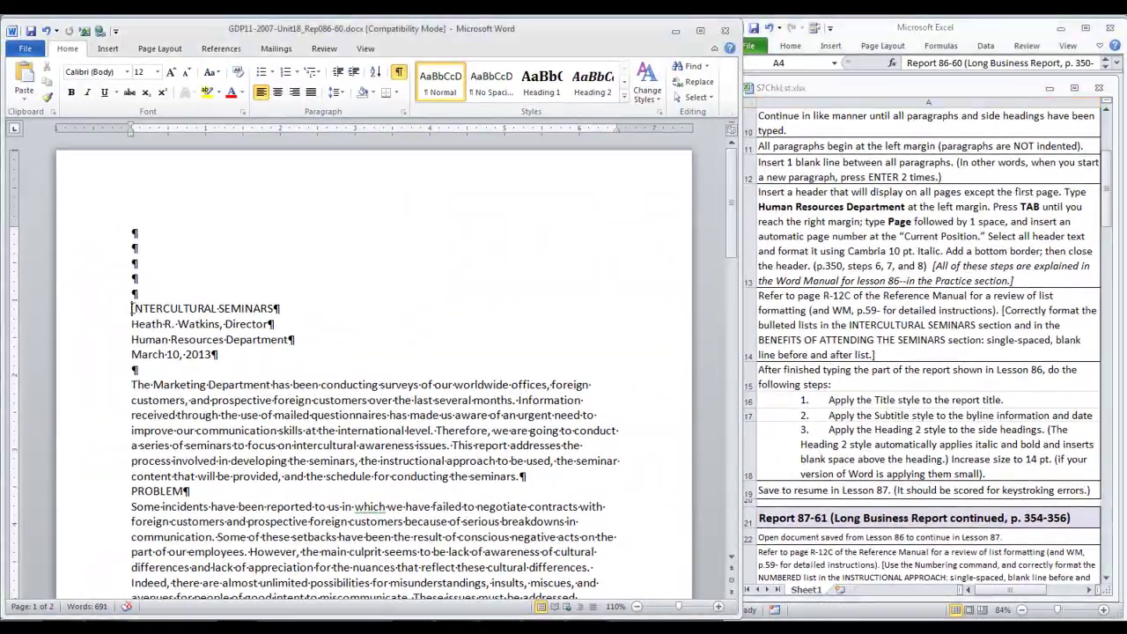
Apply the Title style to the report title INTERCULTURAL SEMINARS above the byline
left_click_drag(132, 309, 260, 306)
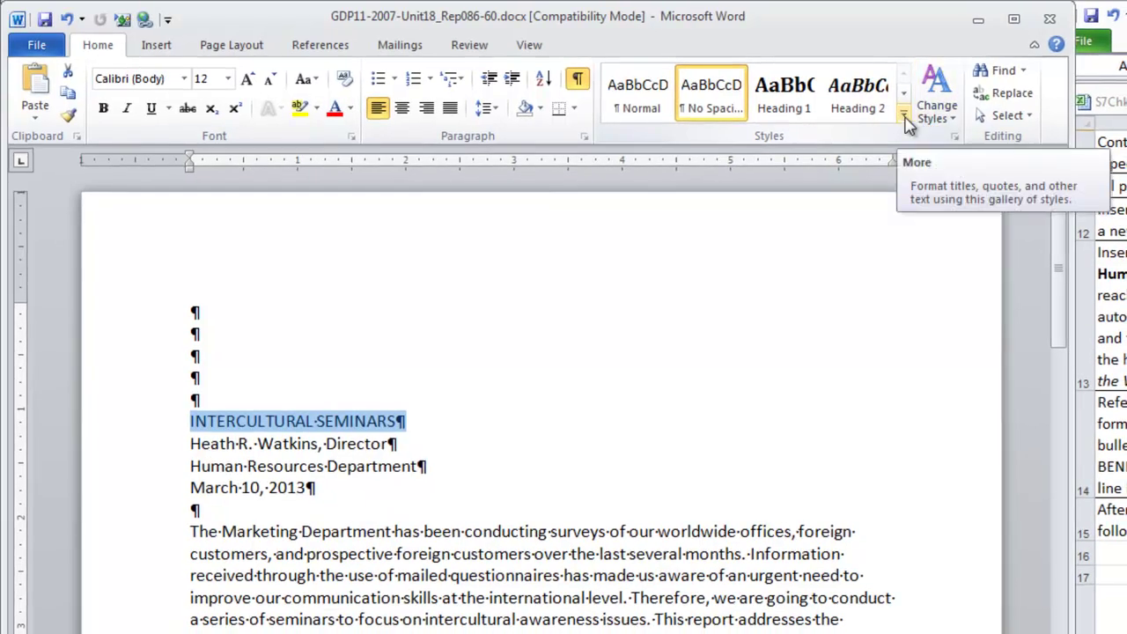
left_click(905, 117)
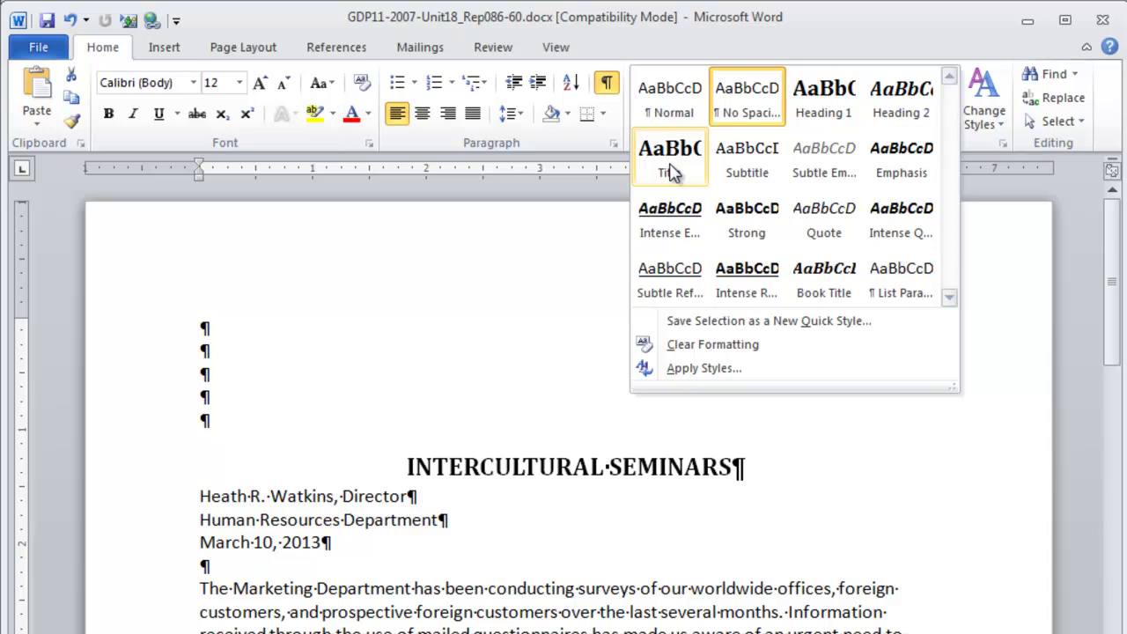
left_click(671, 170)
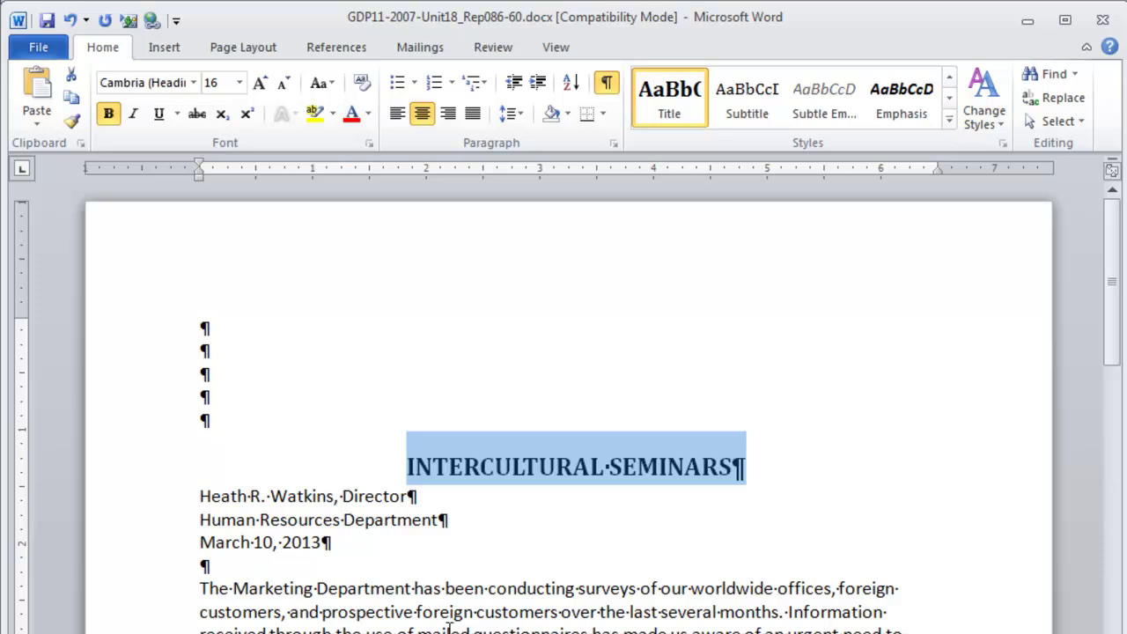
Apply the Subtitle style to the three byline and date lines below the title and make them bold
left_click_drag(199, 496, 323, 543)
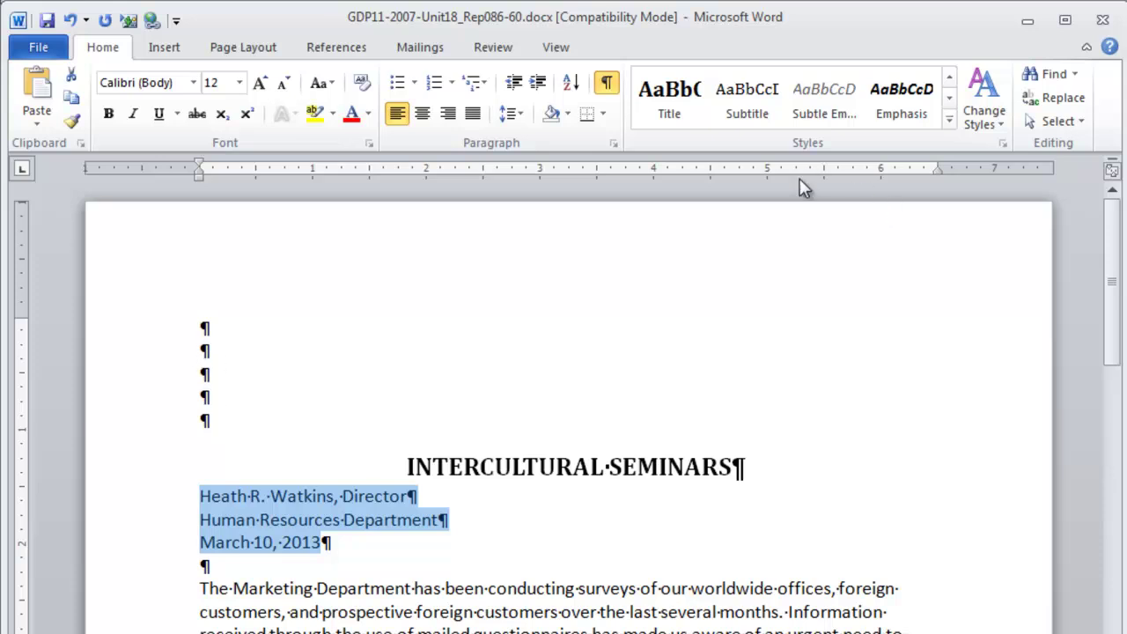
left_click(747, 113)
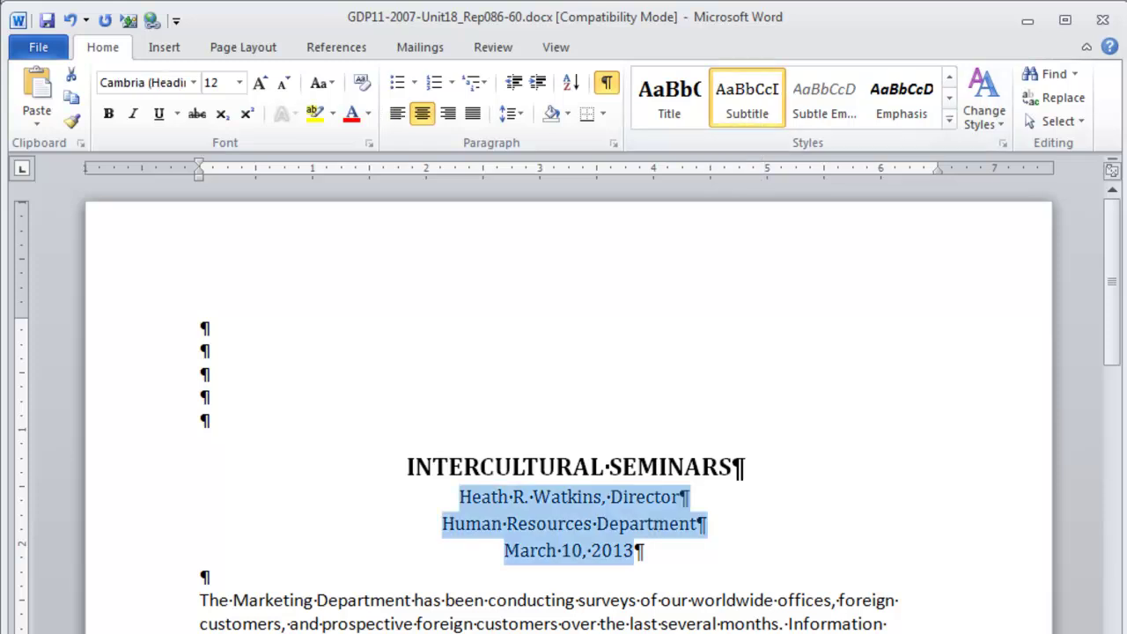
left_click(461, 496)
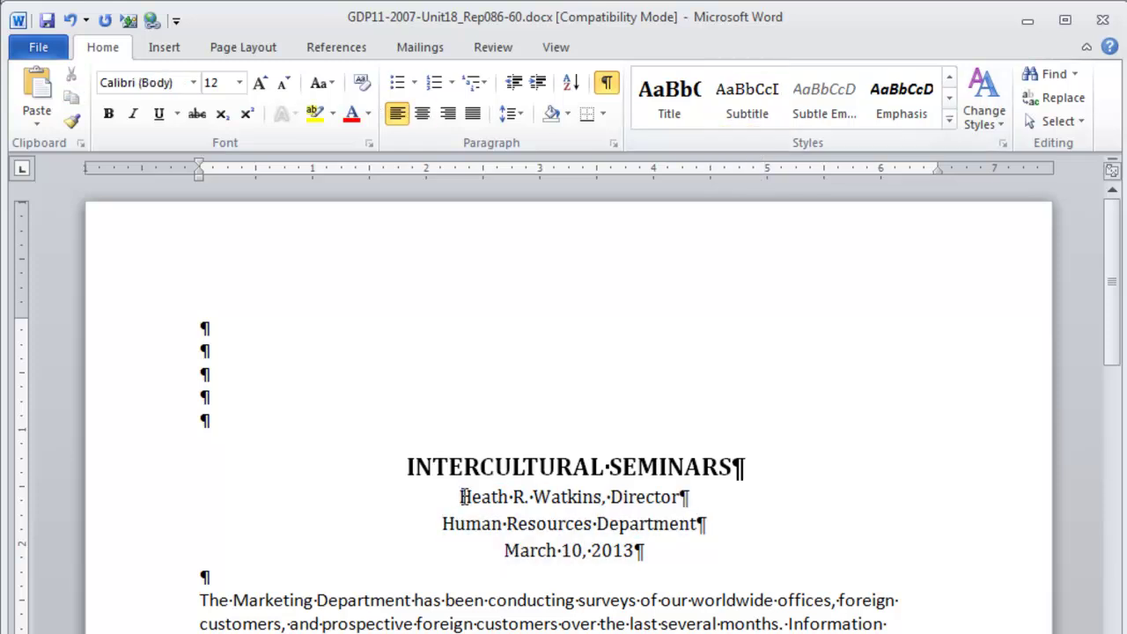
left_click_drag(461, 496, 640, 548)
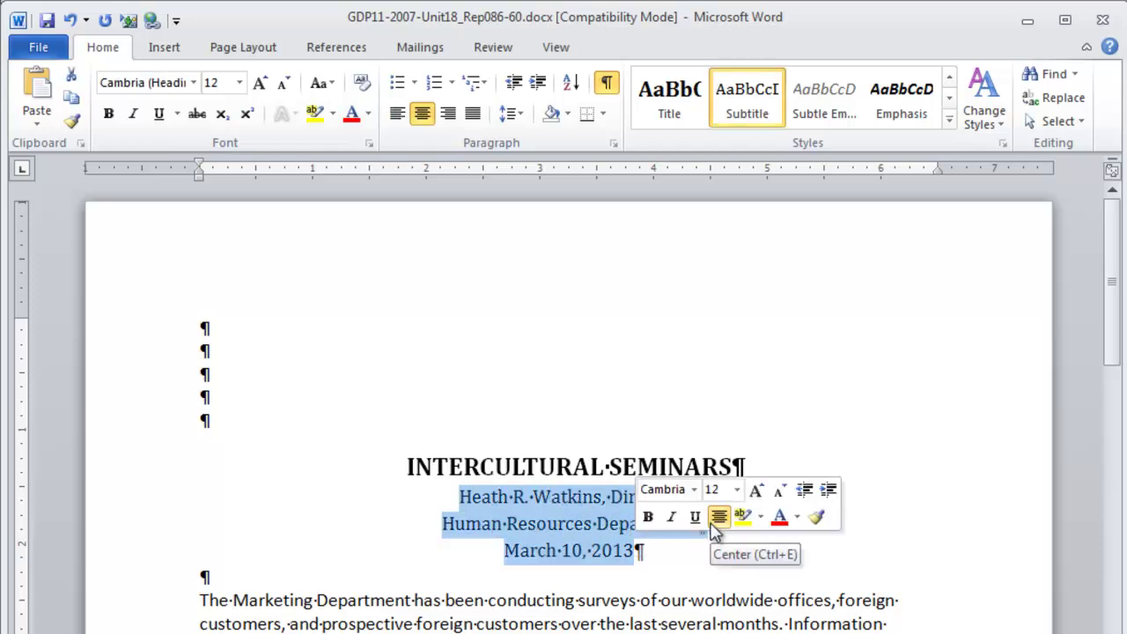
left_click(648, 519)
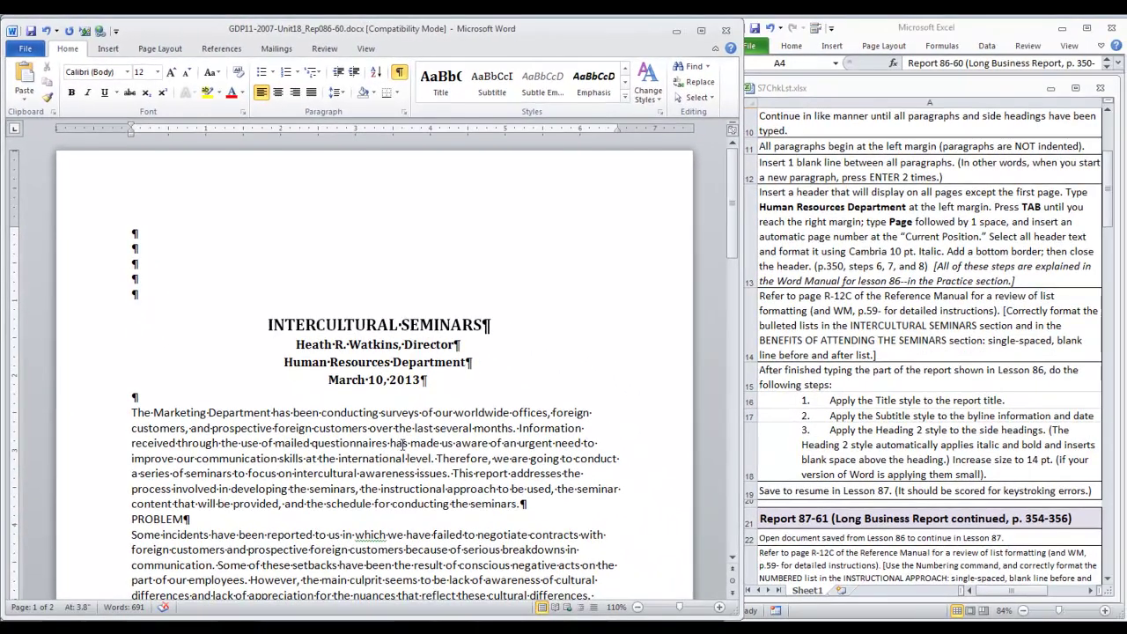
Apply the Heading 2 style to the side headings PROBLEM, INTERCULTURAL SEMINARS and BENEFITS OF ATTENDING THE SEMINARS
scroll(402, 442, "down", 2)
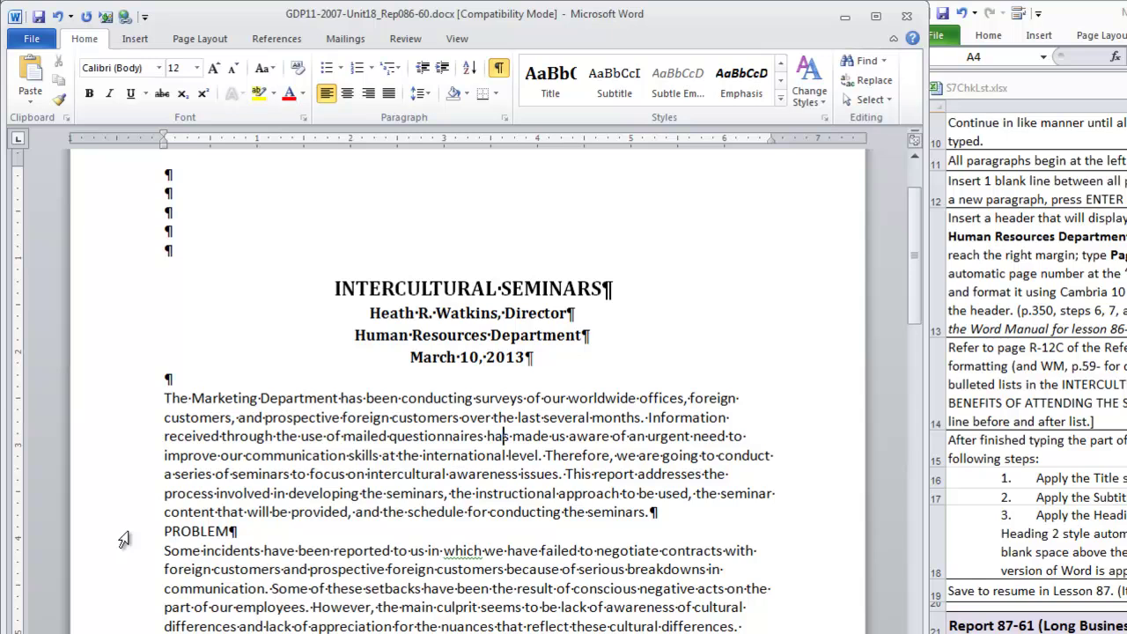
left_click(123, 539)
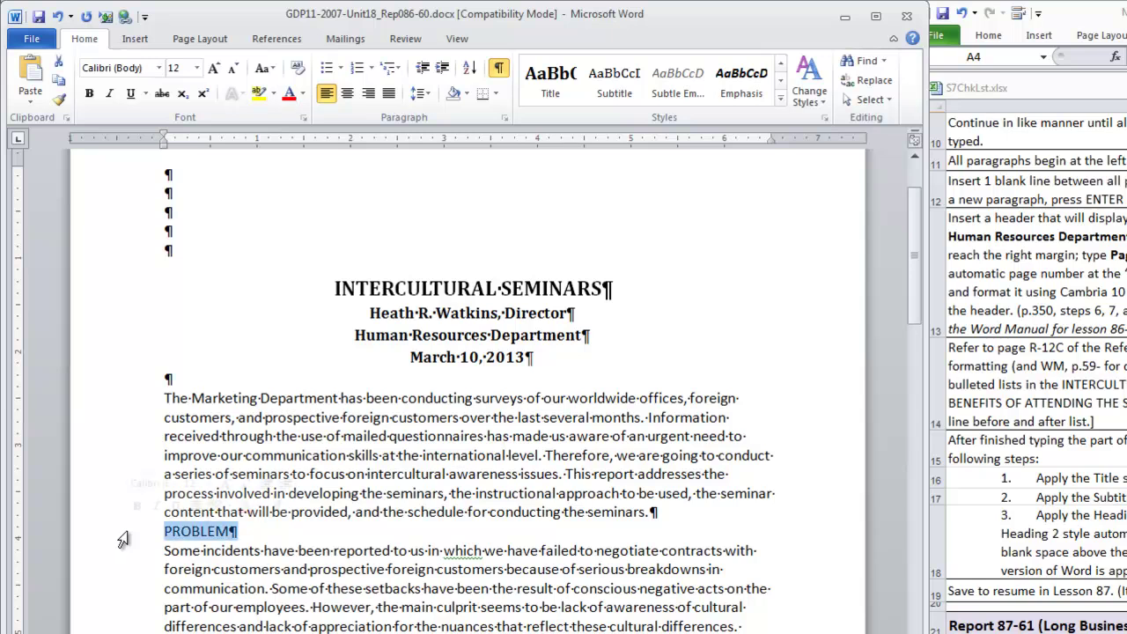
left_click(780, 99)
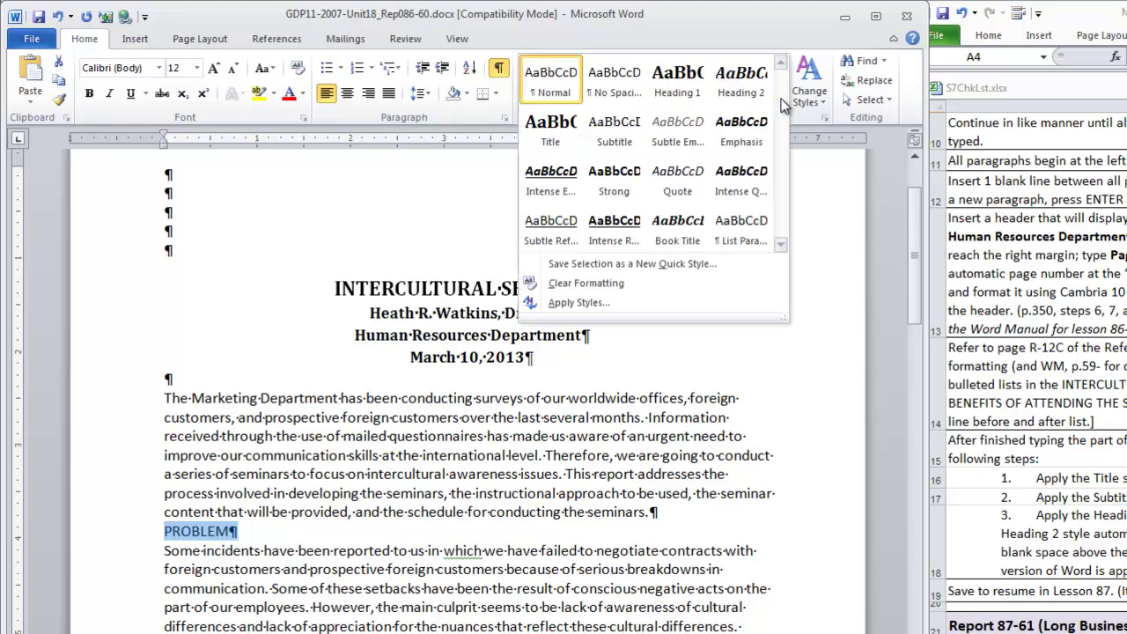
left_click(741, 80)
scroll(727, 462, "down", 3)
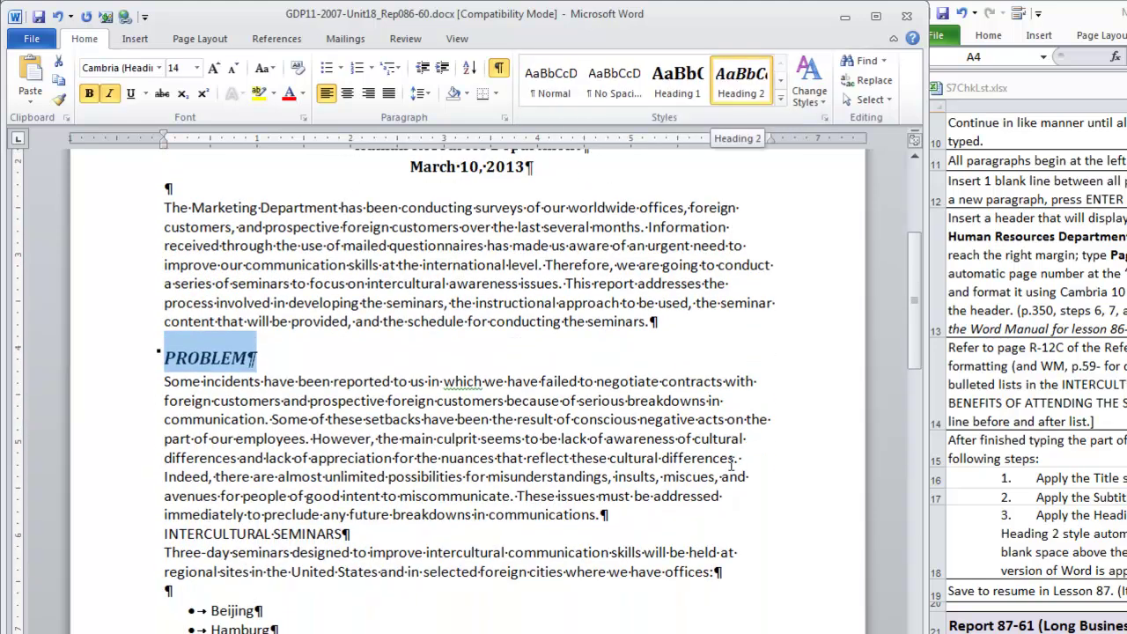
scroll(728, 462, "down", 2)
left_click(132, 443)
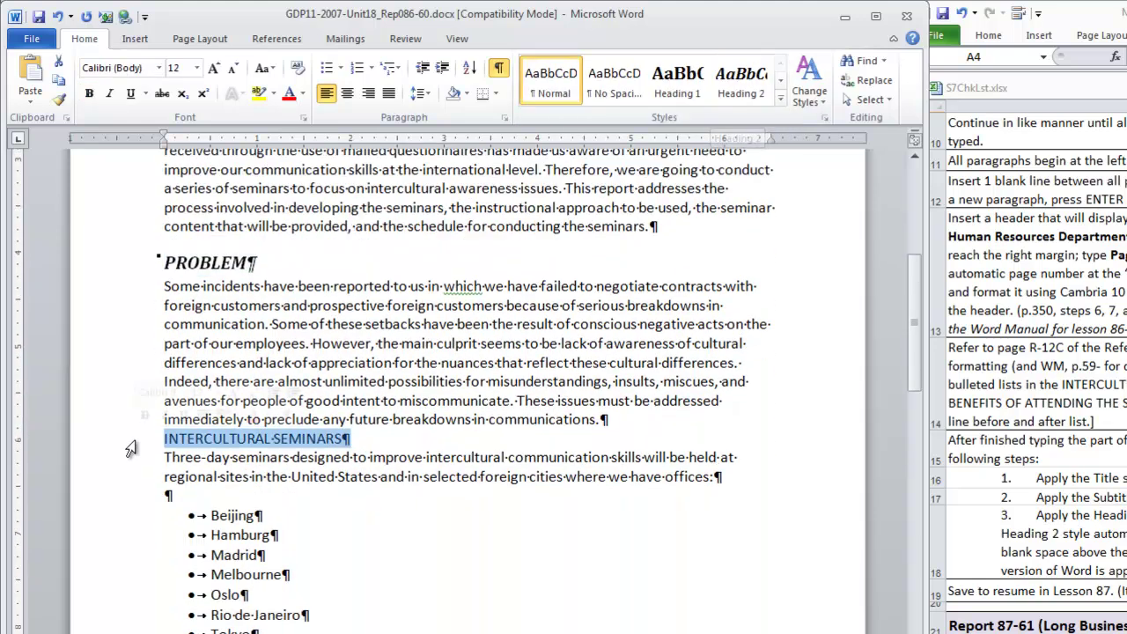
left_click(742, 88)
scroll(84, 449, "down", 10)
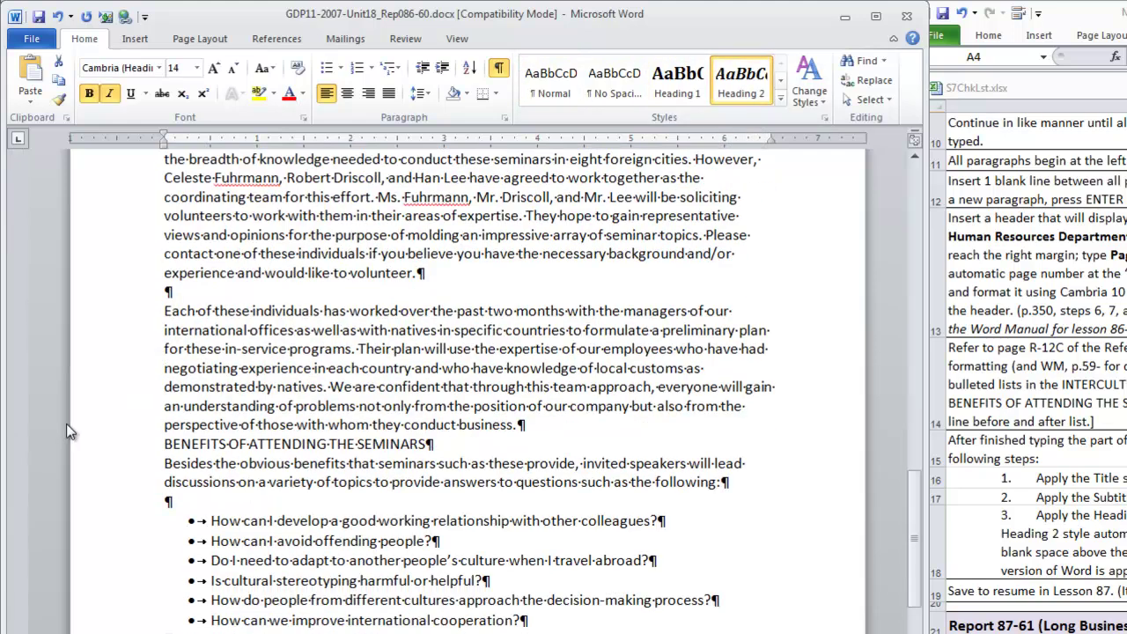
left_click(123, 455)
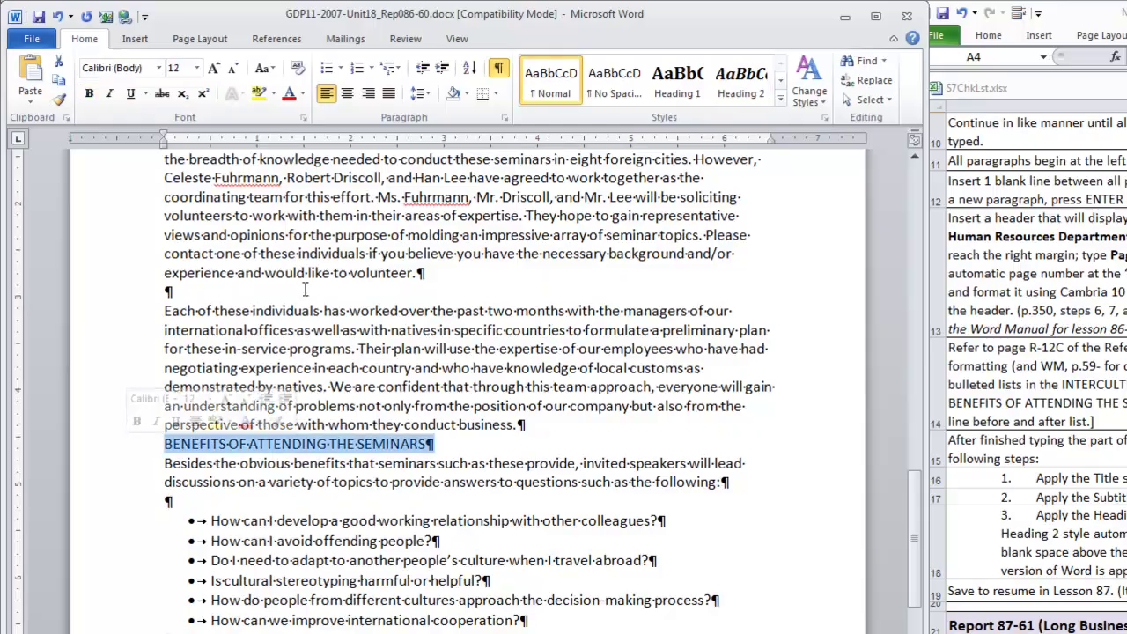
left_click(741, 88)
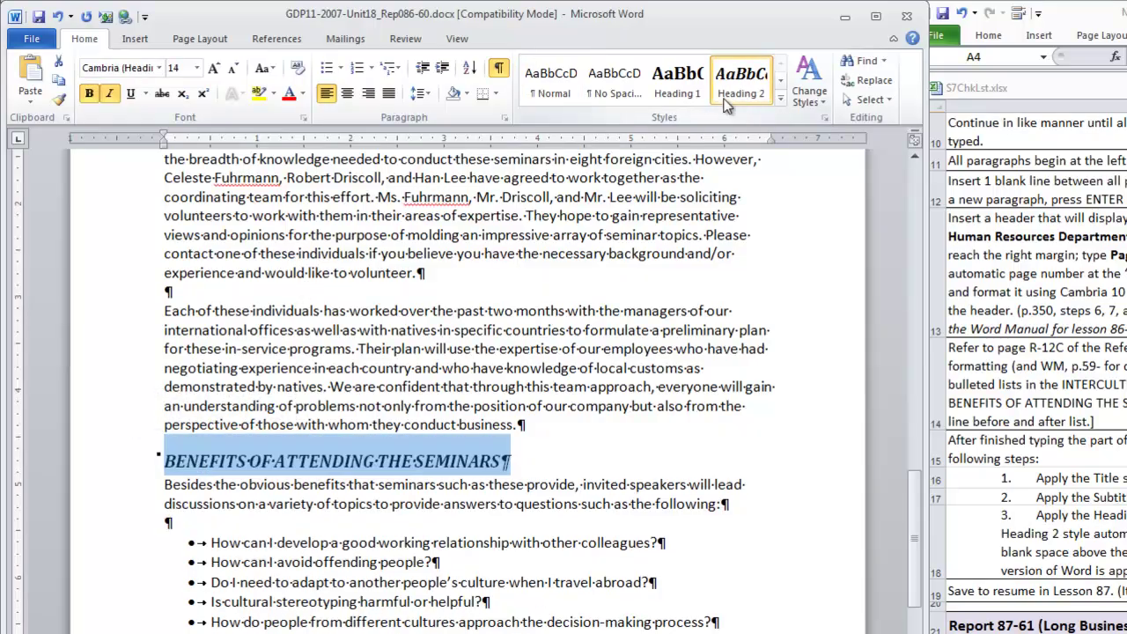
Save the report as GDP11-2007-Unit18_Rep086-60.docx in the 119-GDP11e-Docs folder and close the document
scroll(522, 395, "down", 5)
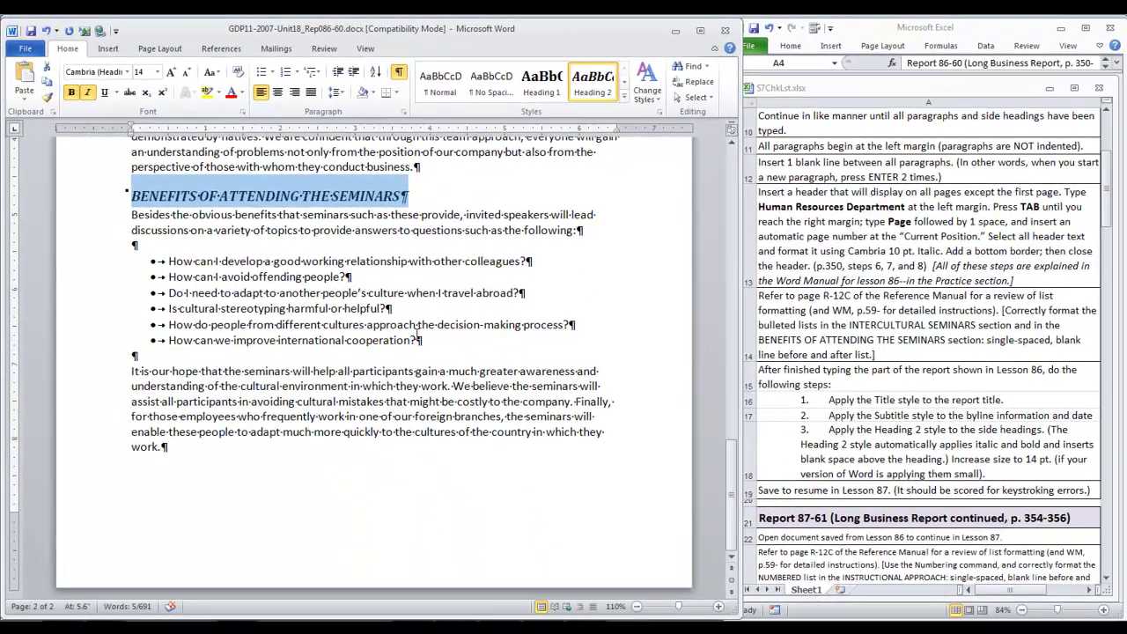
scroll(417, 333, "up", 20)
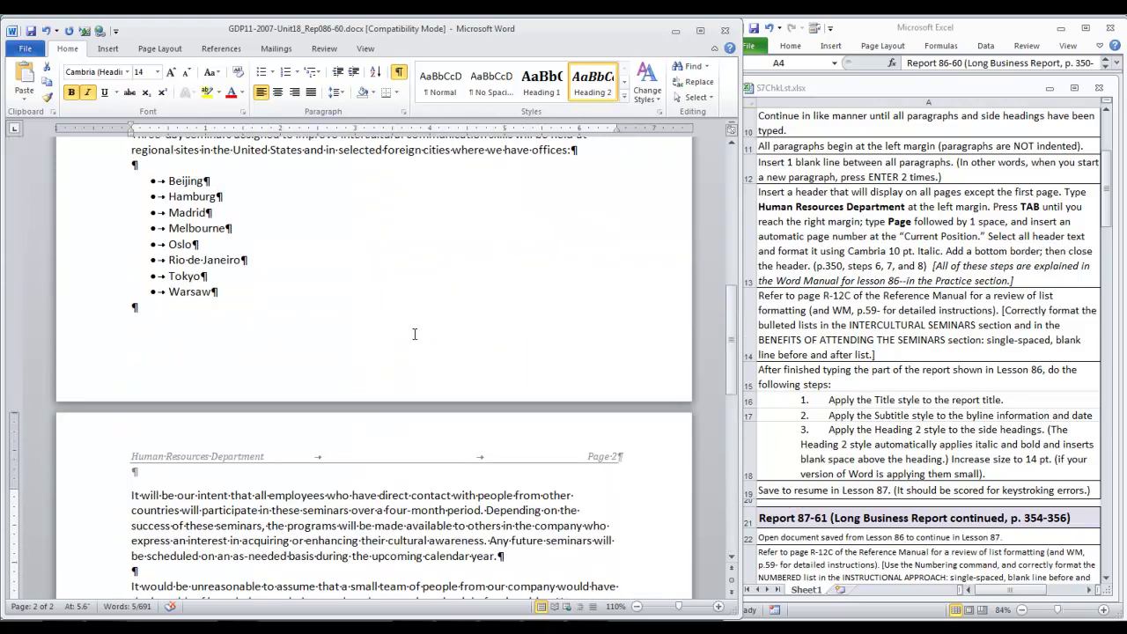
scroll(413, 333, "up", 4)
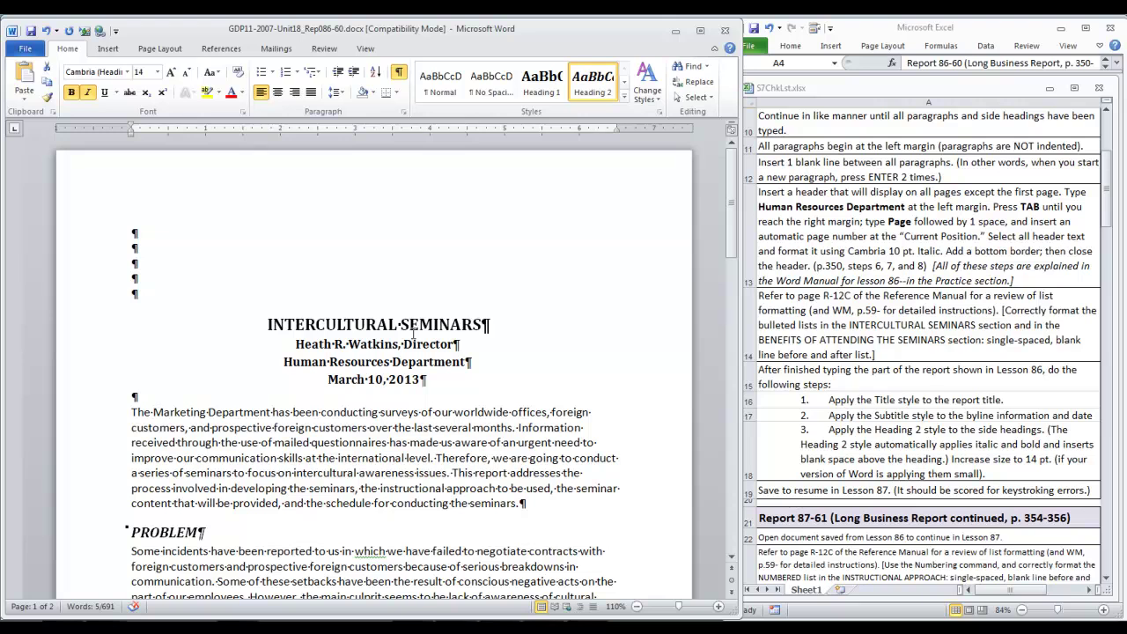
key("F12")
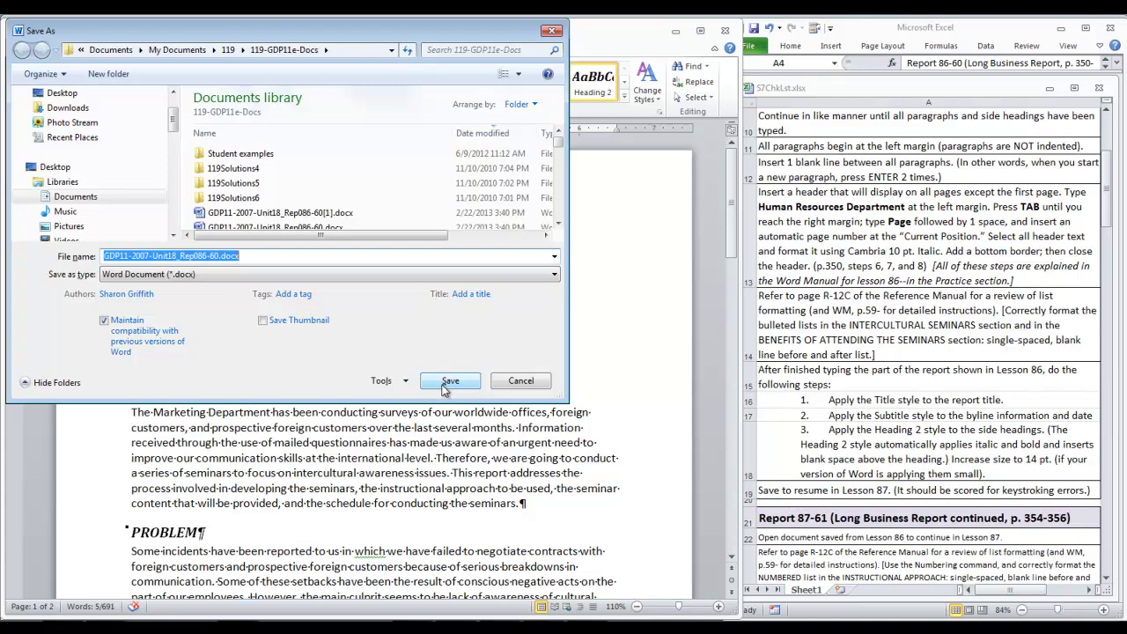
left_click(448, 381)
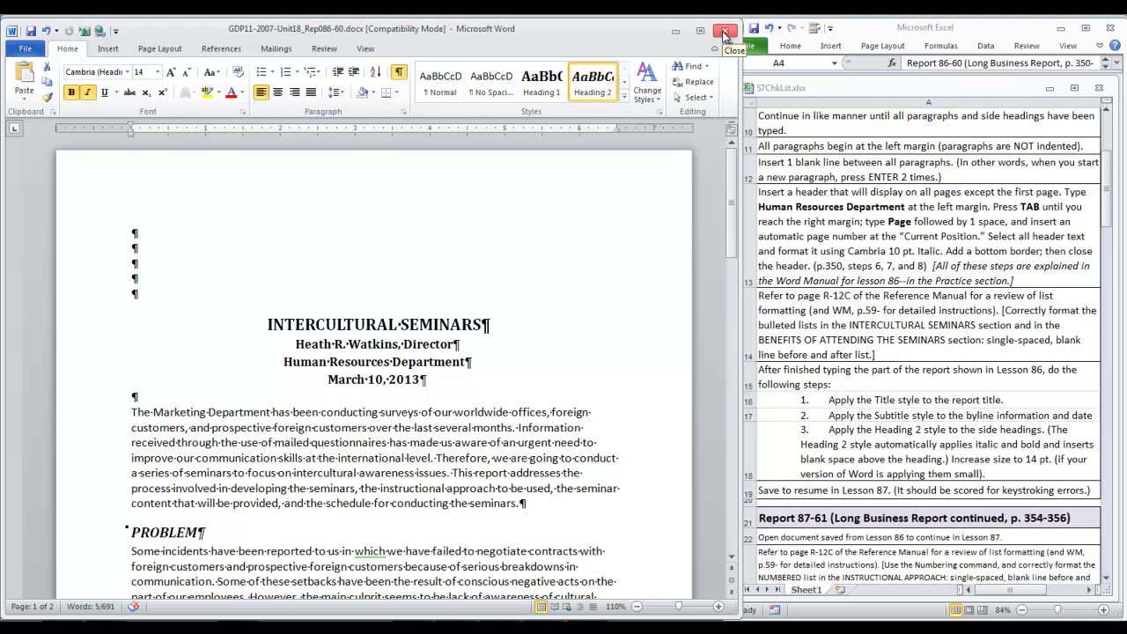
left_click(724, 32)
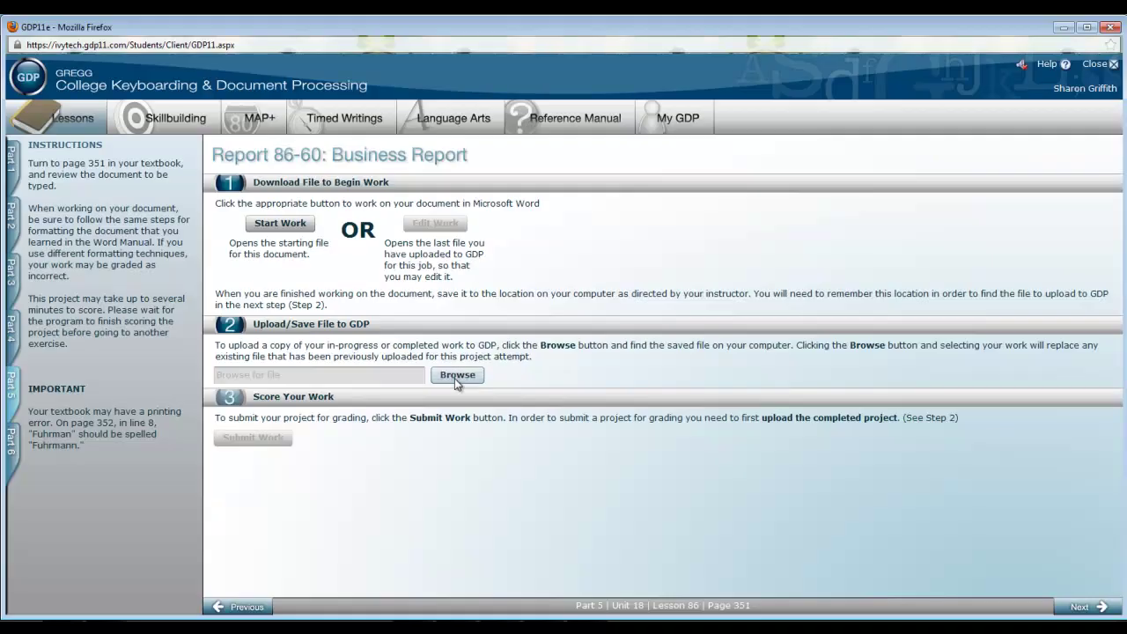
On the GDP Report 86-60 page in Firefox, upload GDP11-2007-Unit18_Rep086-60.docx from the 119-GDP11e-Docs folder and submit it for scoring
left_click(454, 378)
double_click(351, 151)
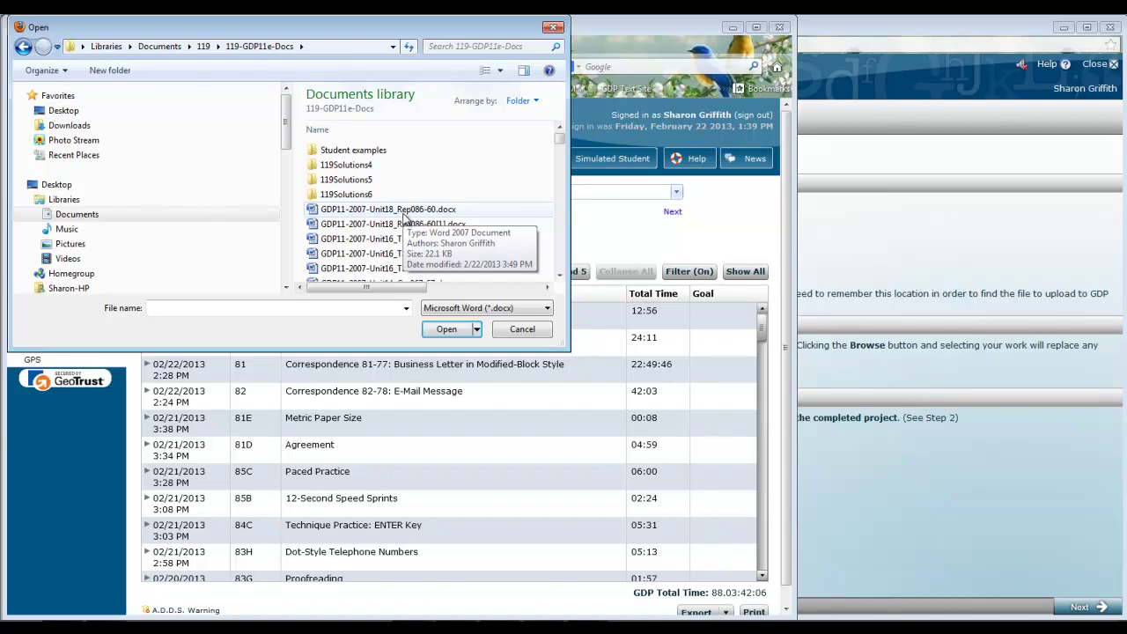
left_click(403, 211)
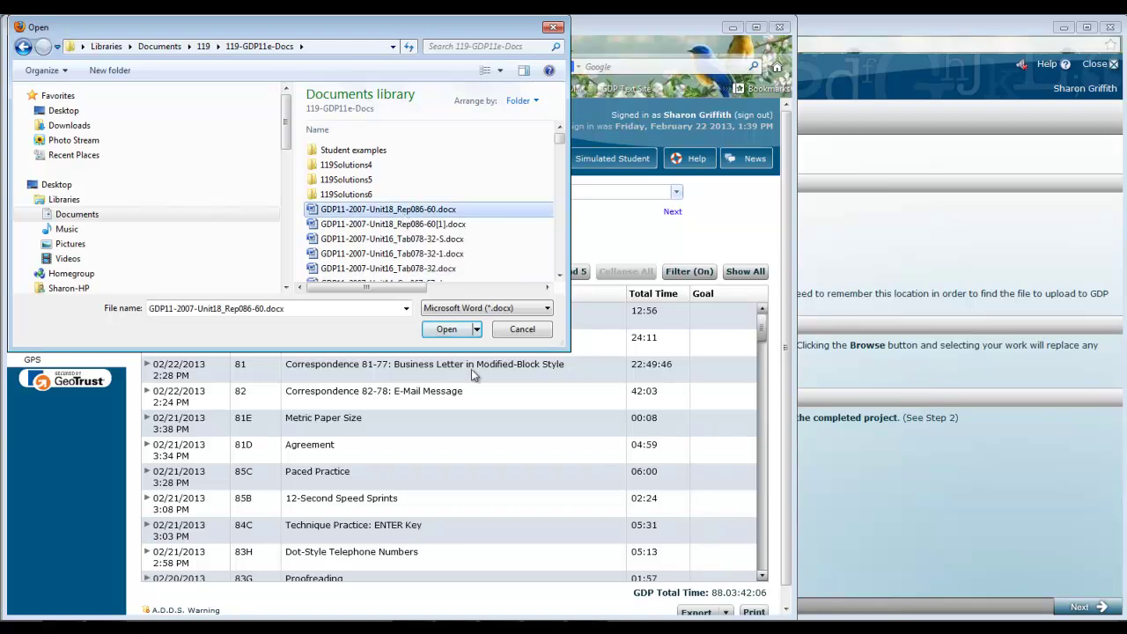
left_click(447, 330)
left_click(255, 437)
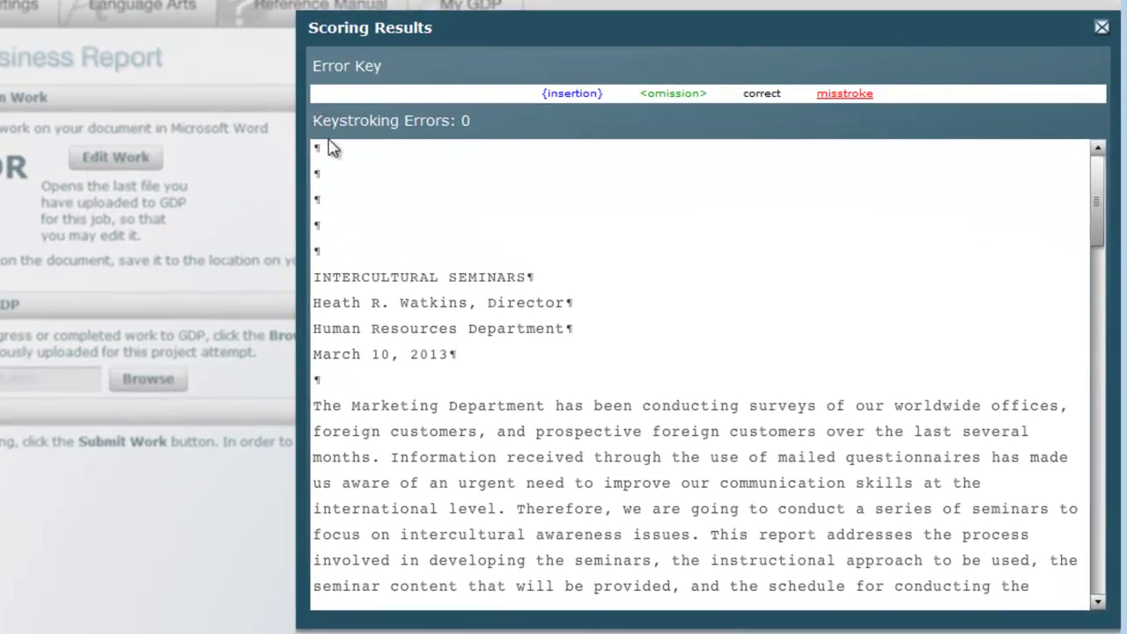